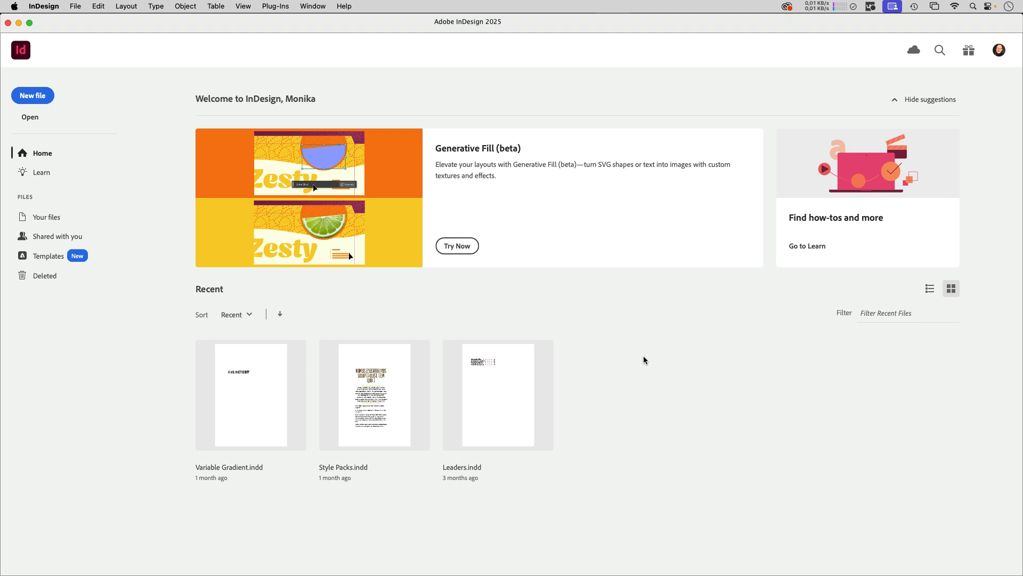
- Create a default A4 document with a text frame in the upper half of the page, filled with placeholder text
{"action": "key", "text": "super+n"}
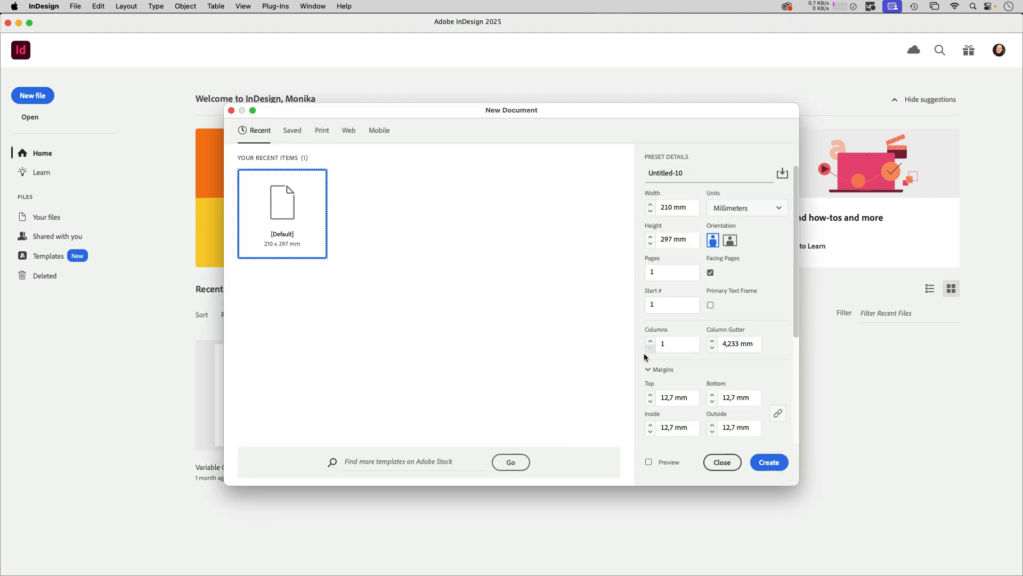
{"action": "left_click", "coordinate": [770, 460]}
{"action": "key", "text": "t"}
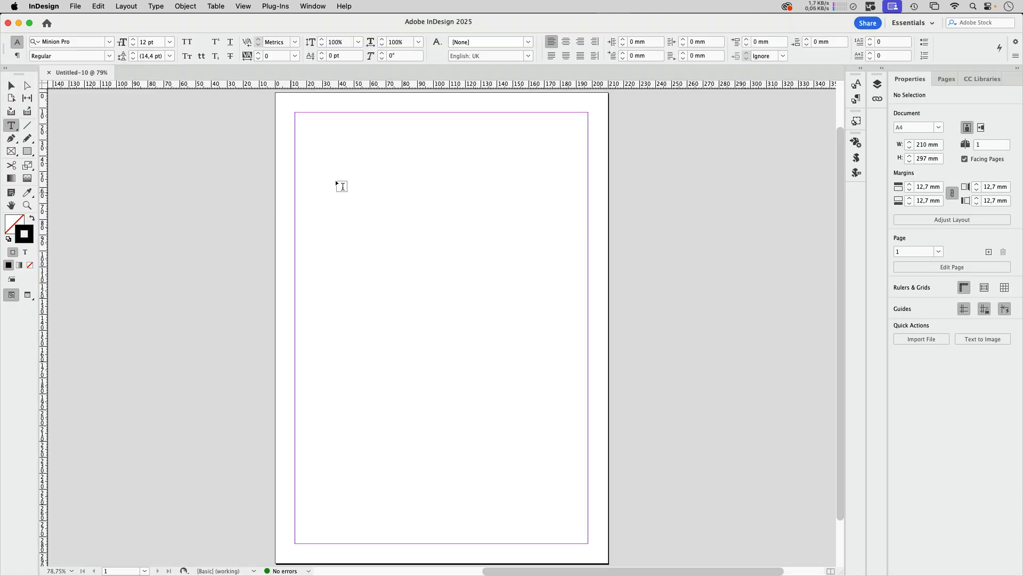
{"action": "left_click_drag", "start_coordinate": [334, 157], "coordinate": [463, 314]}
{"action": "left_click", "coordinate": [155, 6]}
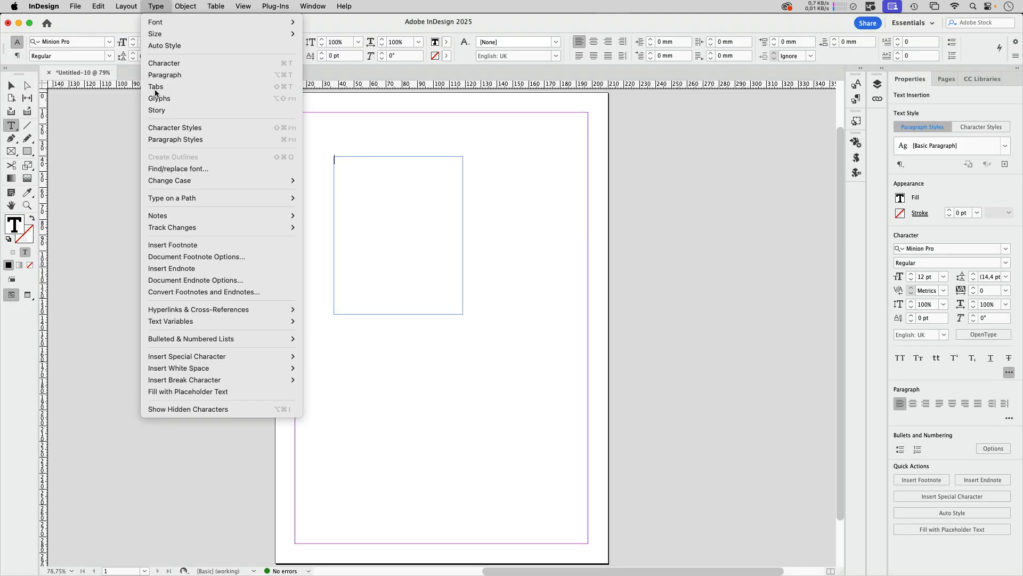
{"action": "left_click", "coordinate": [188, 392]}
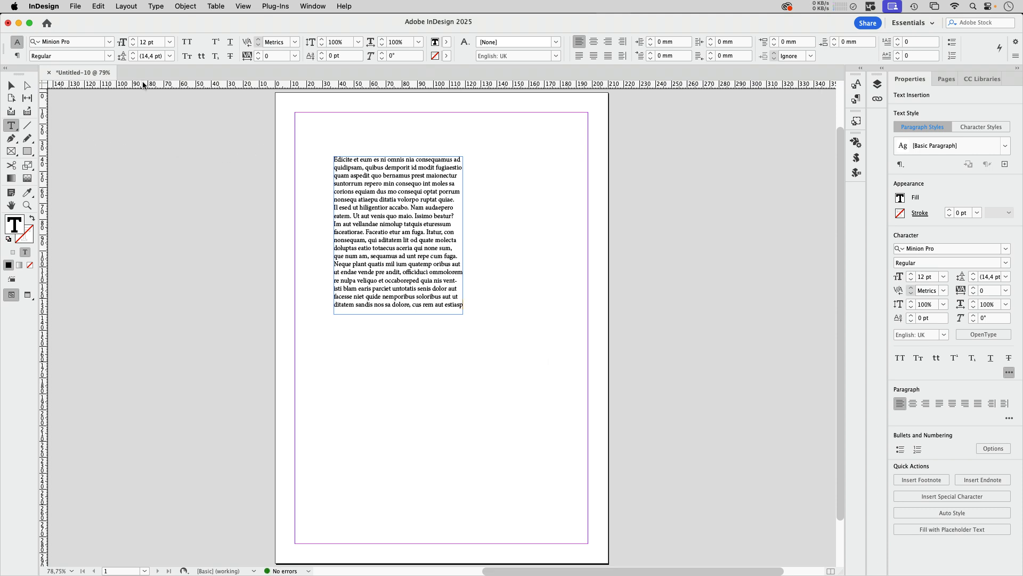
{"action": "left_click", "coordinate": [11, 85]}
{"action": "left_click", "coordinate": [595, 153]}
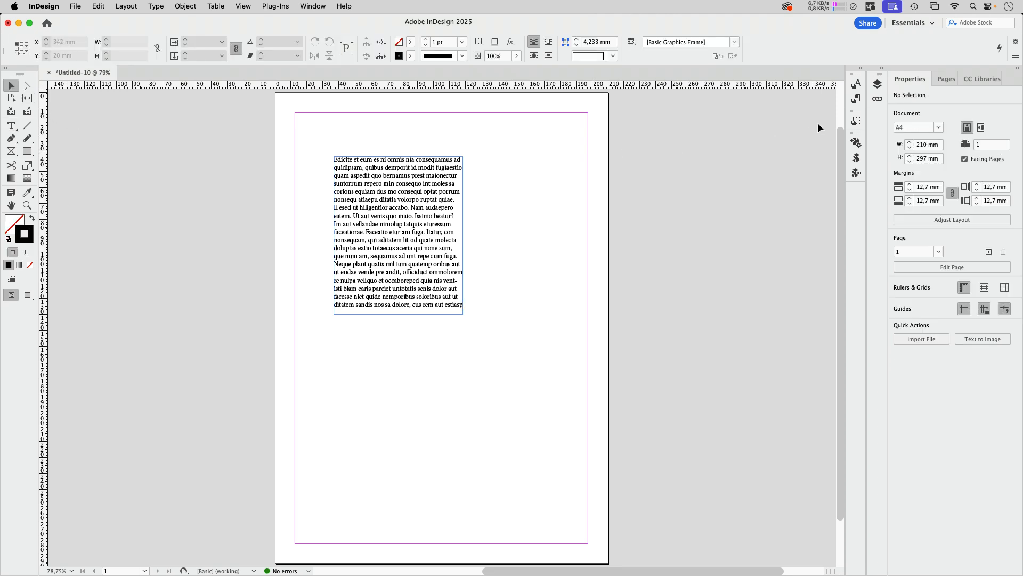
- Inspect the basic character formats of the [Basic Paragraph] style, leaving its settings unmodified
{"action": "left_click", "coordinate": [856, 99]}
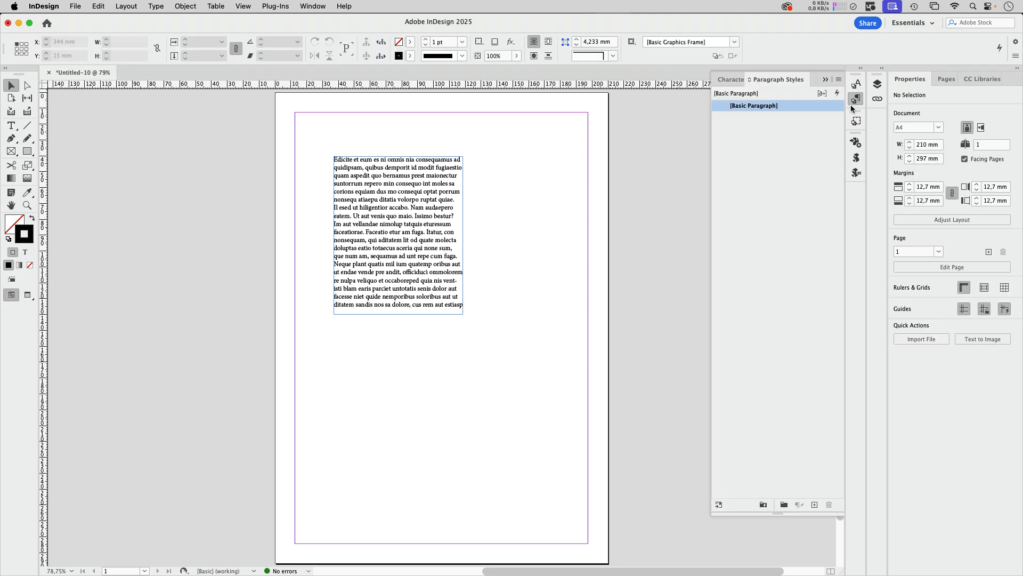
{"action": "double_click", "coordinate": [800, 107]}
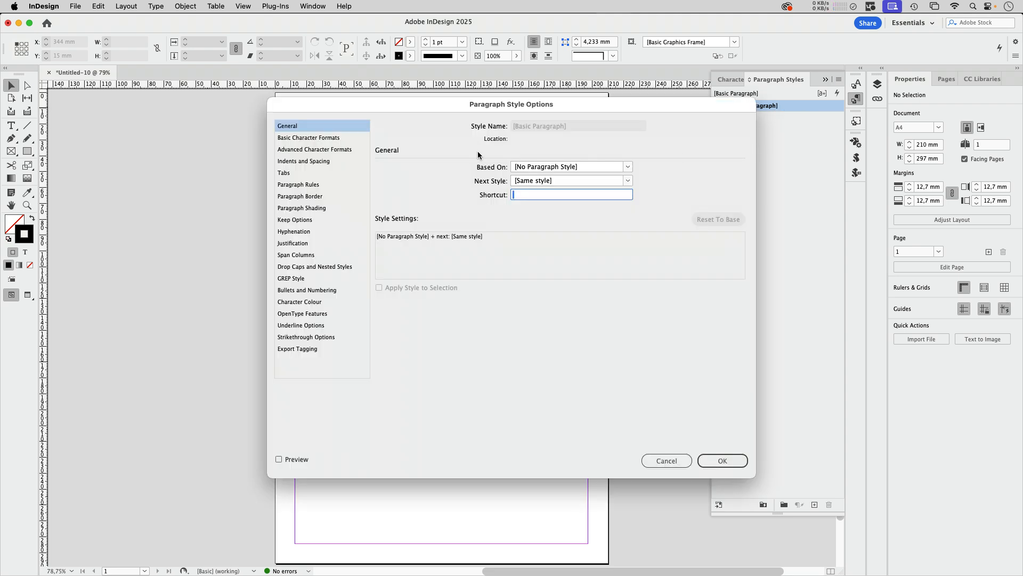
{"action": "left_click", "coordinate": [319, 140]}
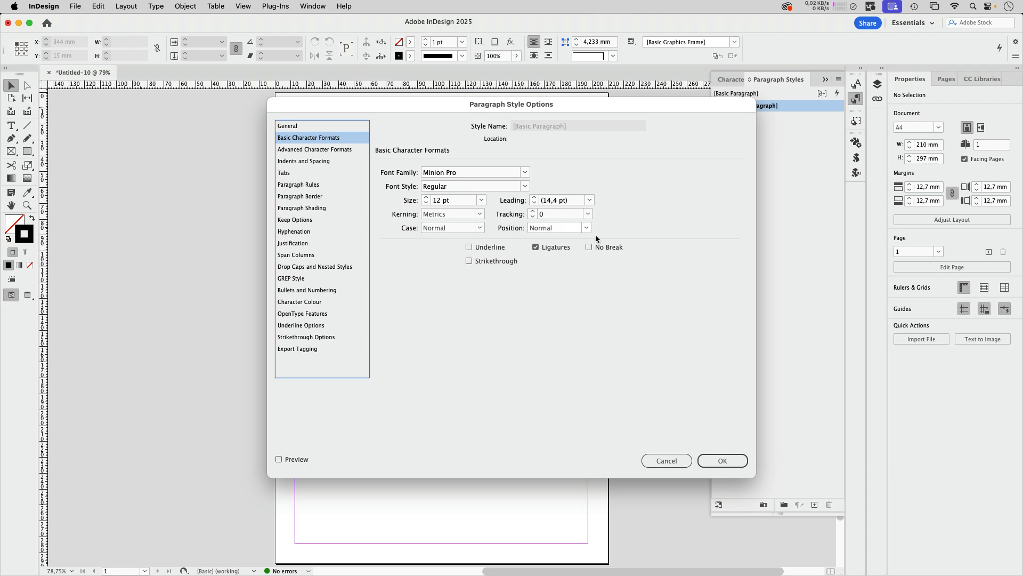
{"action": "left_click", "coordinate": [672, 458]}
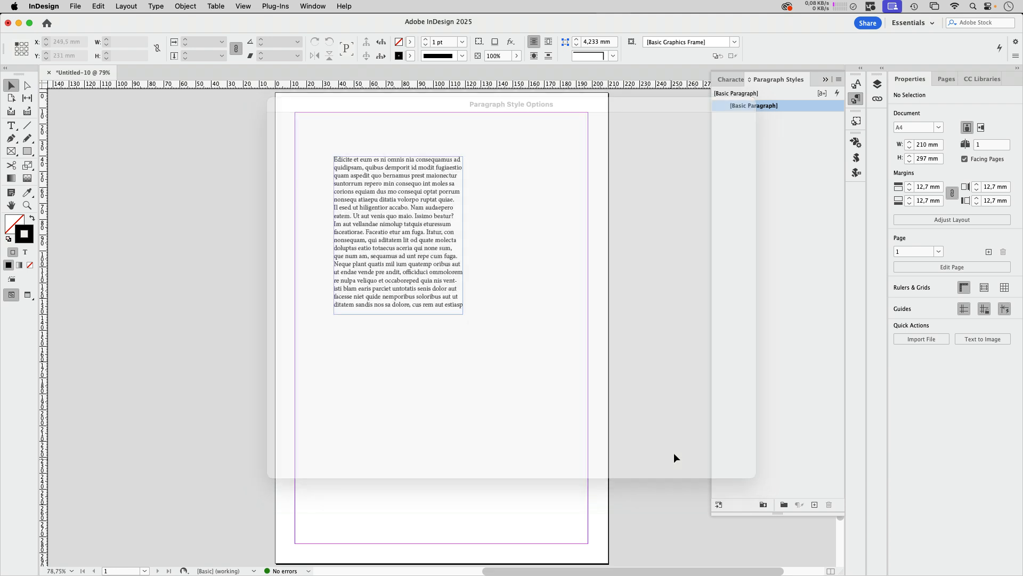
- Close the untitled document without saving and go to the empty workspace with the Paragraph Styles collapsed
{"action": "left_click", "coordinate": [49, 73]}
{"action": "left_click", "coordinate": [565, 313]}
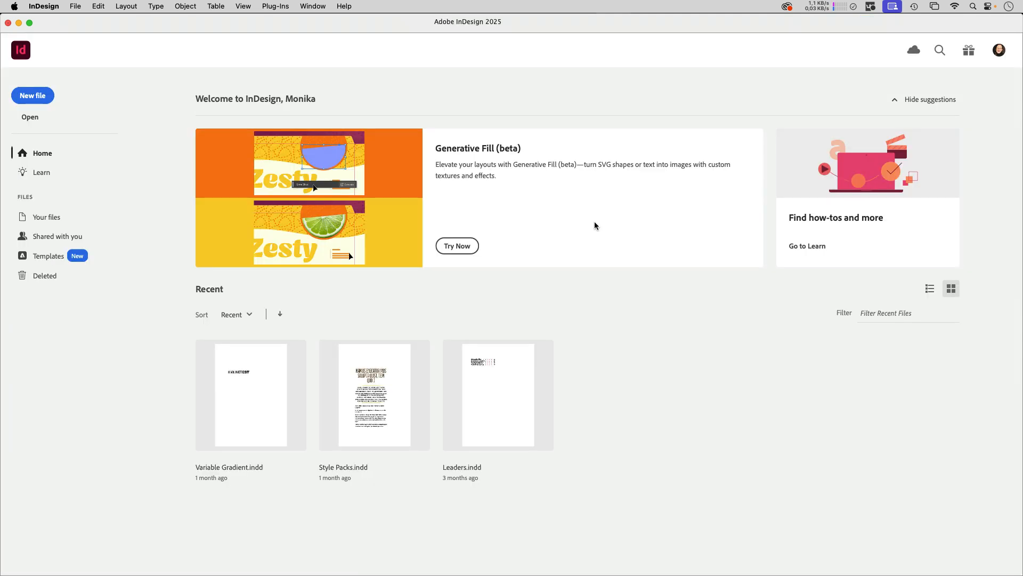
{"action": "left_click", "coordinate": [21, 53]}
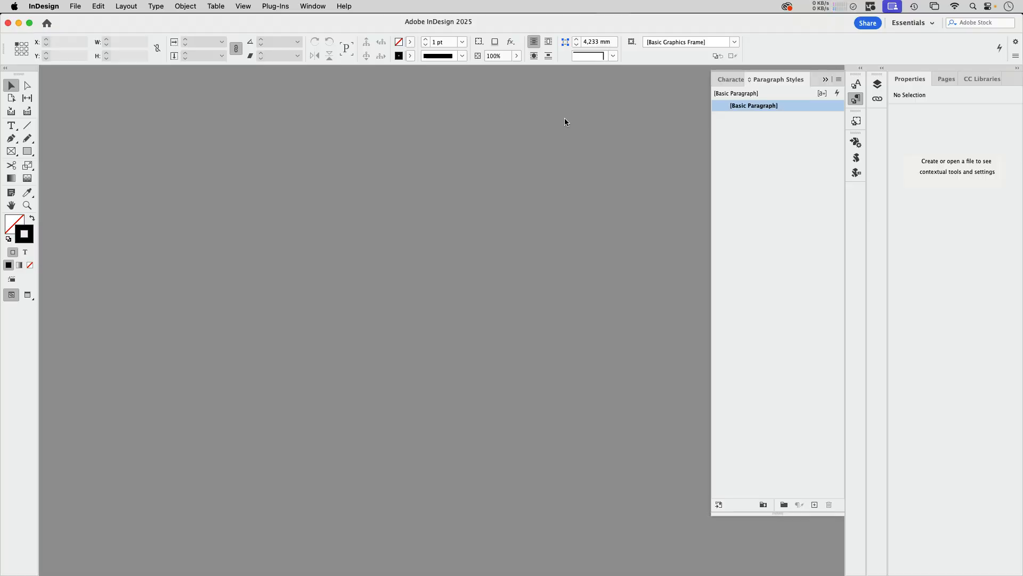
{"action": "left_click", "coordinate": [826, 79]}
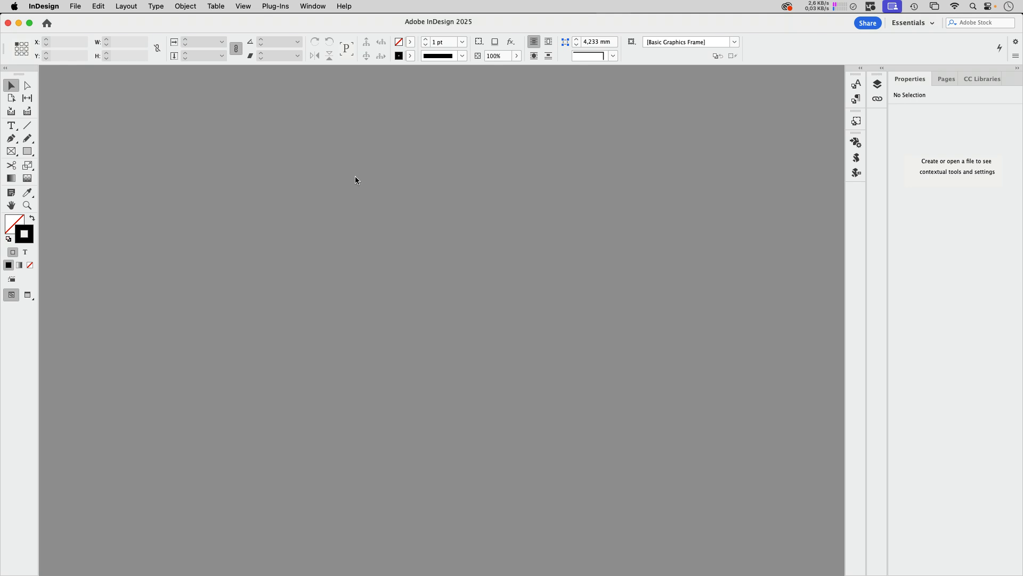
- With no document open, set the default character font to Alfarn
{"action": "key", "text": "super+t"}
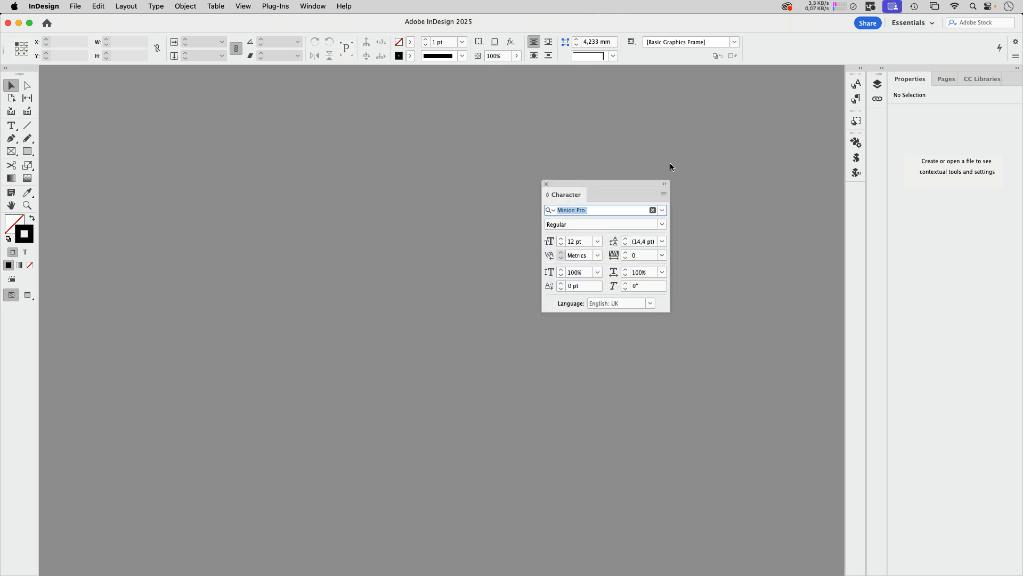
{"action": "left_click", "coordinate": [662, 210]}
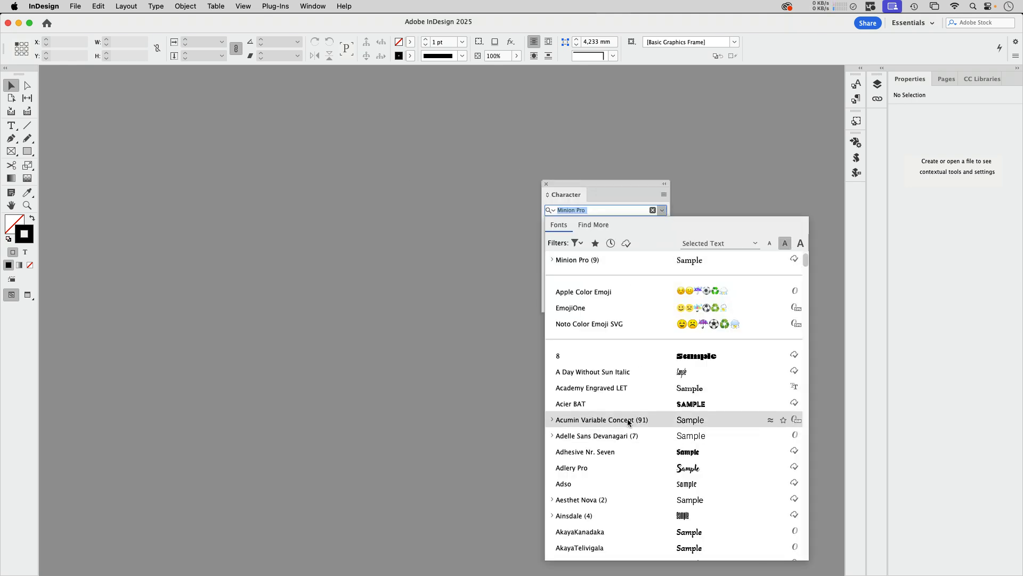
{"action": "scroll", "coordinate": [625, 447], "scroll_direction": "down", "scroll_amount": 3}
{"action": "scroll", "coordinate": [624, 443], "scroll_direction": "down", "scroll_amount": 6}
{"action": "left_click", "coordinate": [625, 466]}
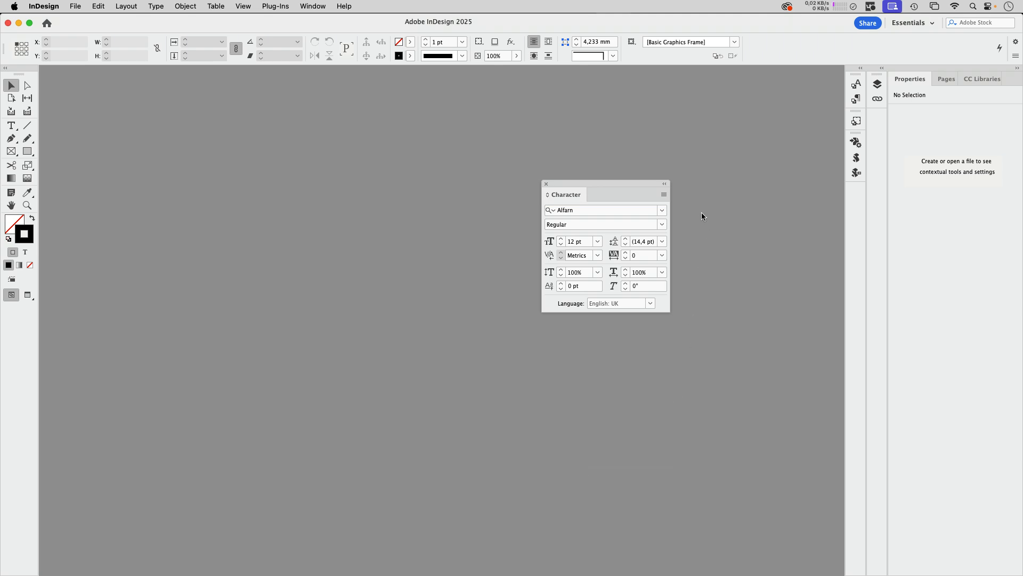
{"action": "left_click", "coordinate": [546, 183]}
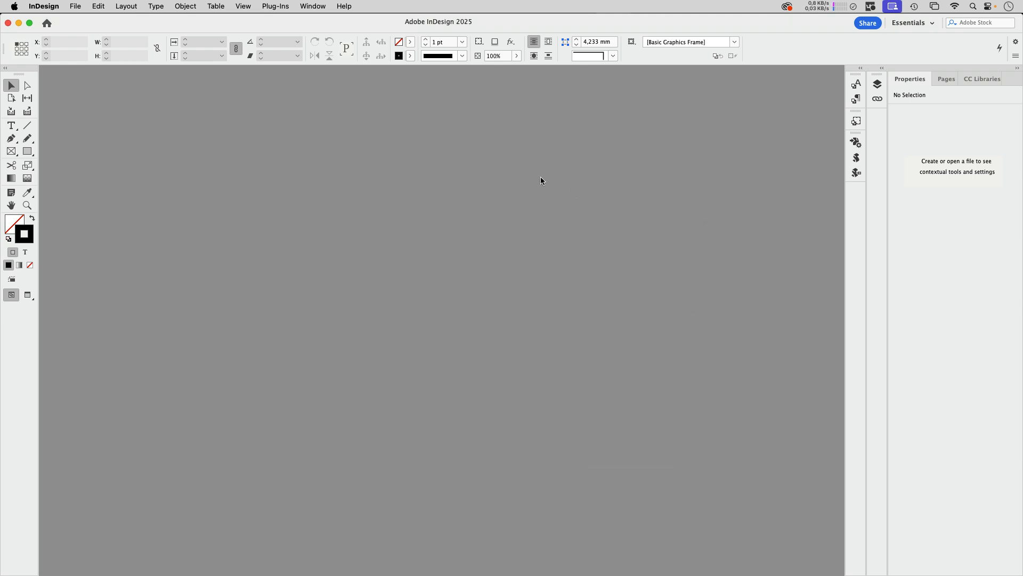
- Create a default A4 document with a text frame of about 86.5 × 110 mm, filled with placeholder text
{"action": "key", "text": "super+n"}
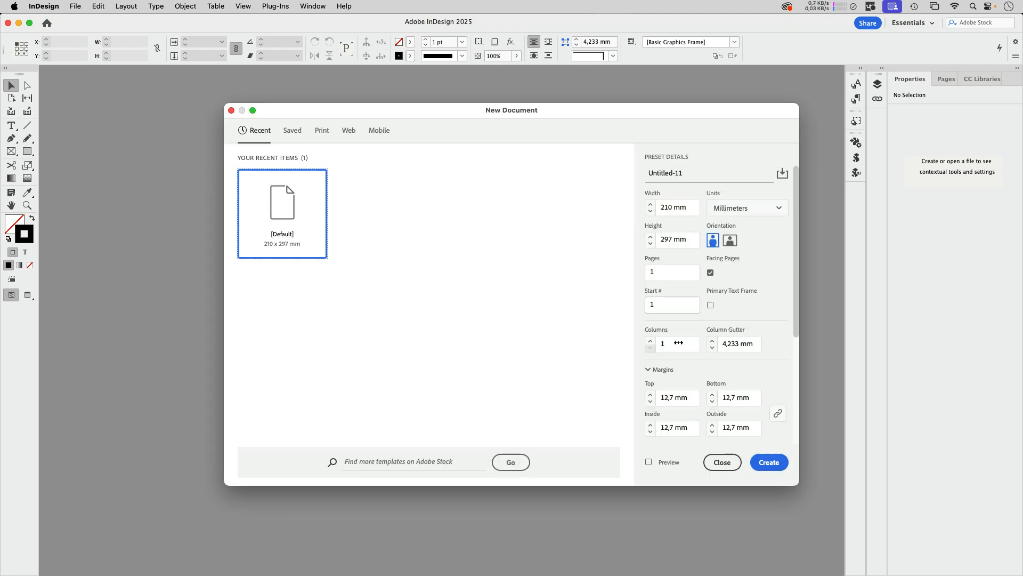
{"action": "left_click", "coordinate": [770, 462]}
{"action": "key", "text": "t"}
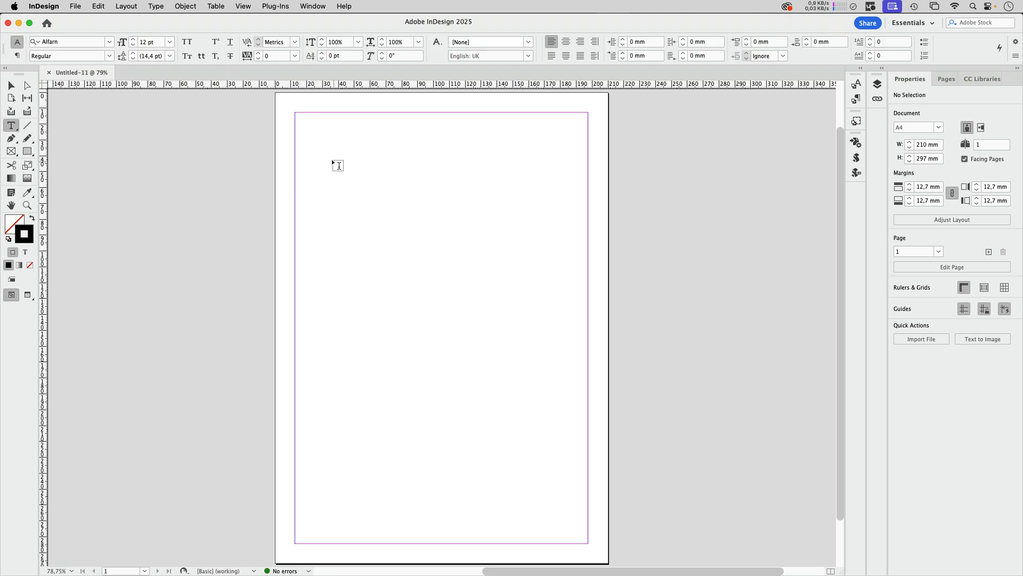
{"action": "left_click_drag", "start_coordinate": [331, 158], "coordinate": [470, 334]}
{"action": "left_click", "coordinate": [157, 6]}
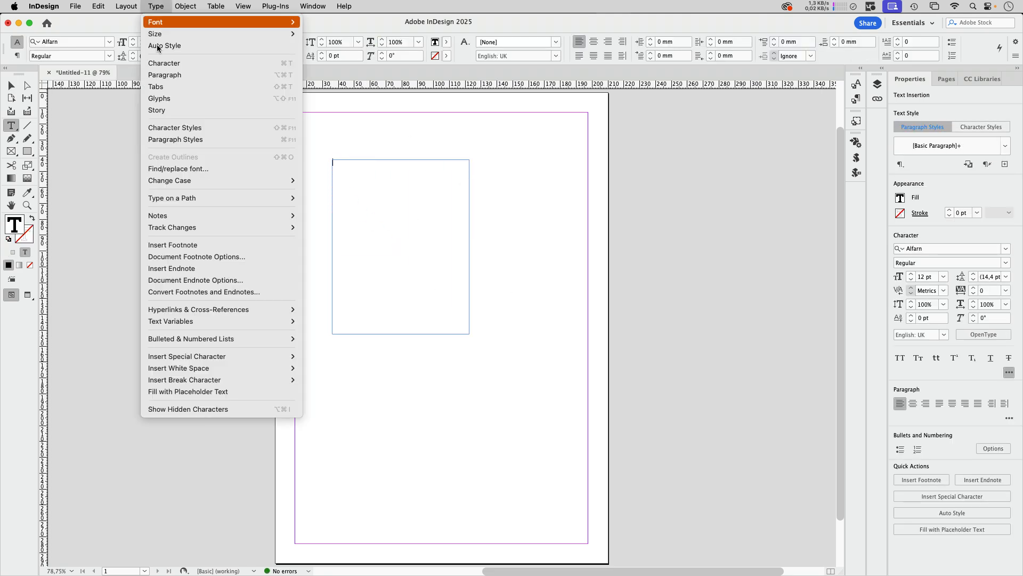
{"action": "left_click", "coordinate": [197, 391]}
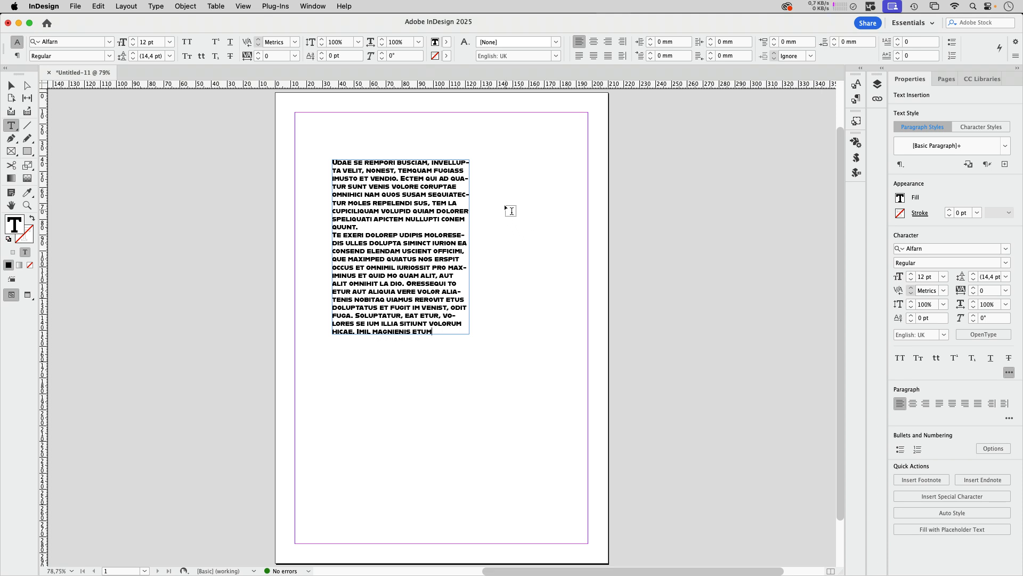
{"action": "left_click", "coordinate": [13, 89]}
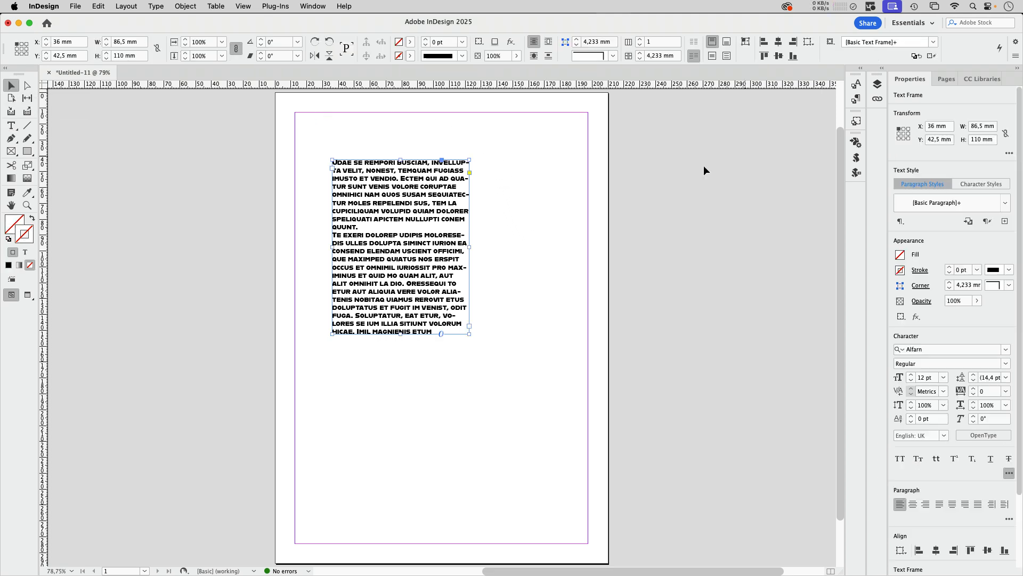
- Check which paragraph style the text frame uses and whether it has overrides, leaving the frame deselected
{"action": "left_click", "coordinate": [679, 179]}
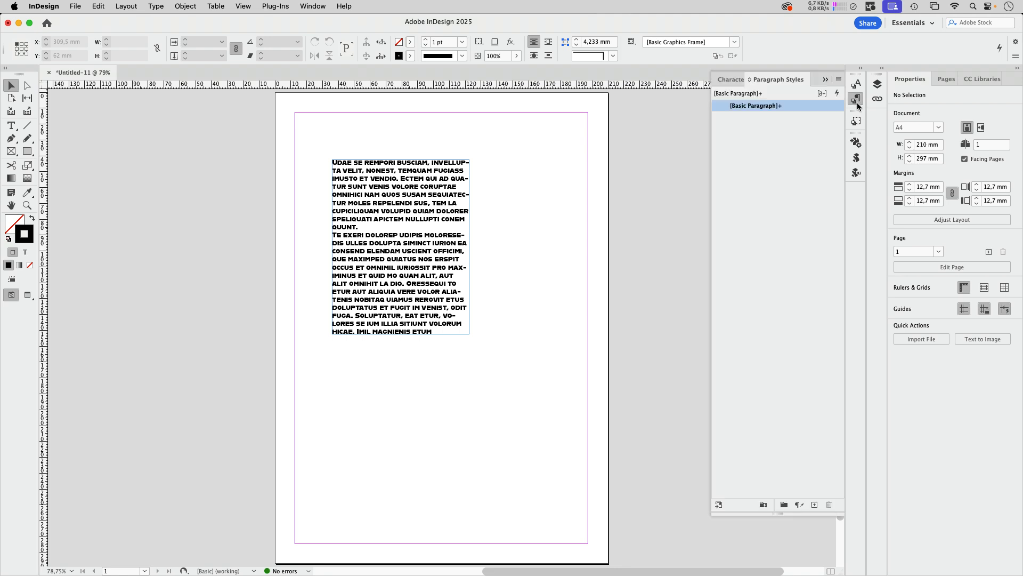
{"action": "left_click", "coordinate": [856, 99]}
{"action": "left_click", "coordinate": [428, 216]}
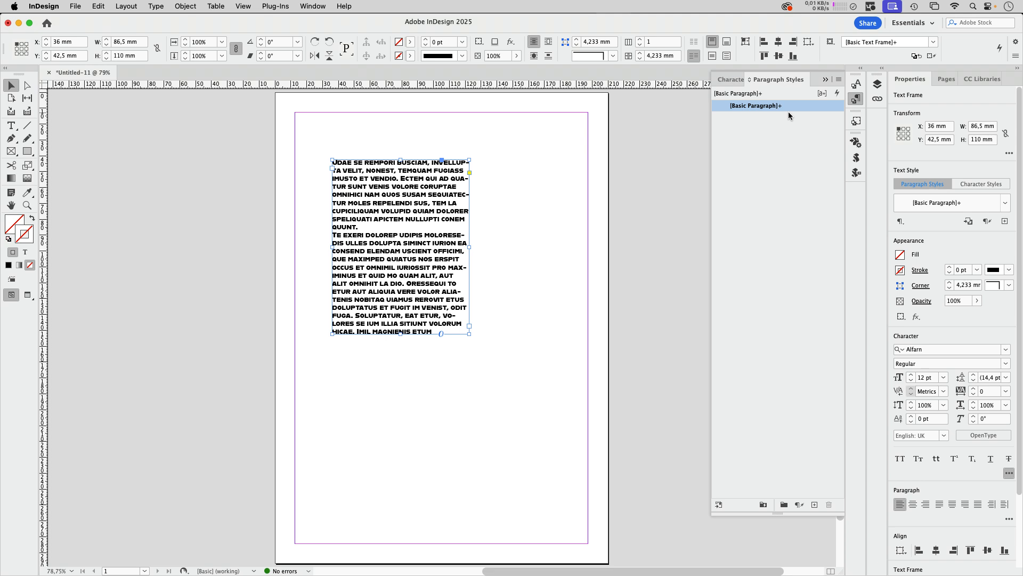
{"action": "key", "text": "super+shift+a"}
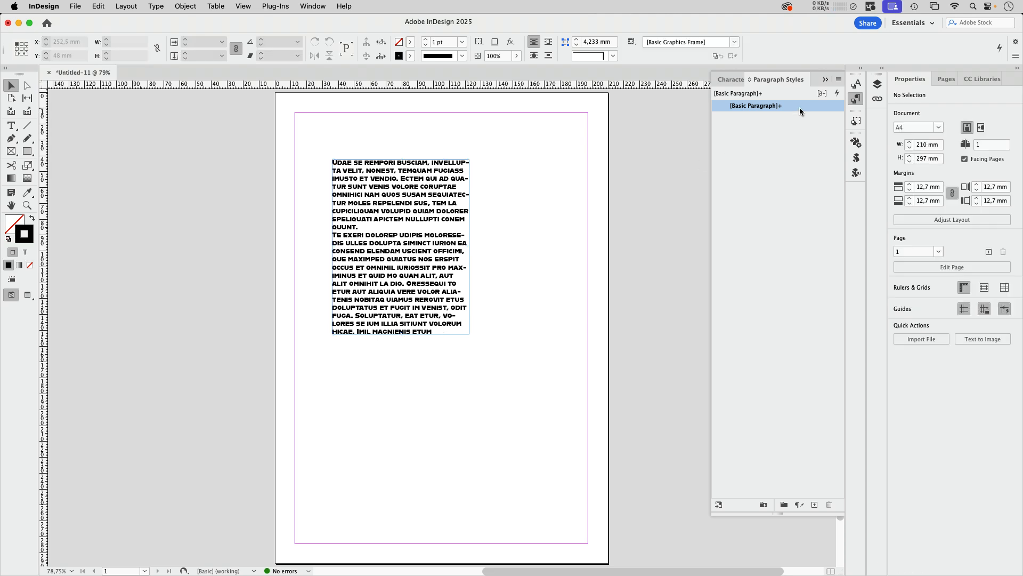
- Examine the font settings in the [Basic Paragraph] style's basic character formats and cancel without changes
{"action": "double_click", "coordinate": [799, 107]}
{"action": "left_click", "coordinate": [308, 137]}
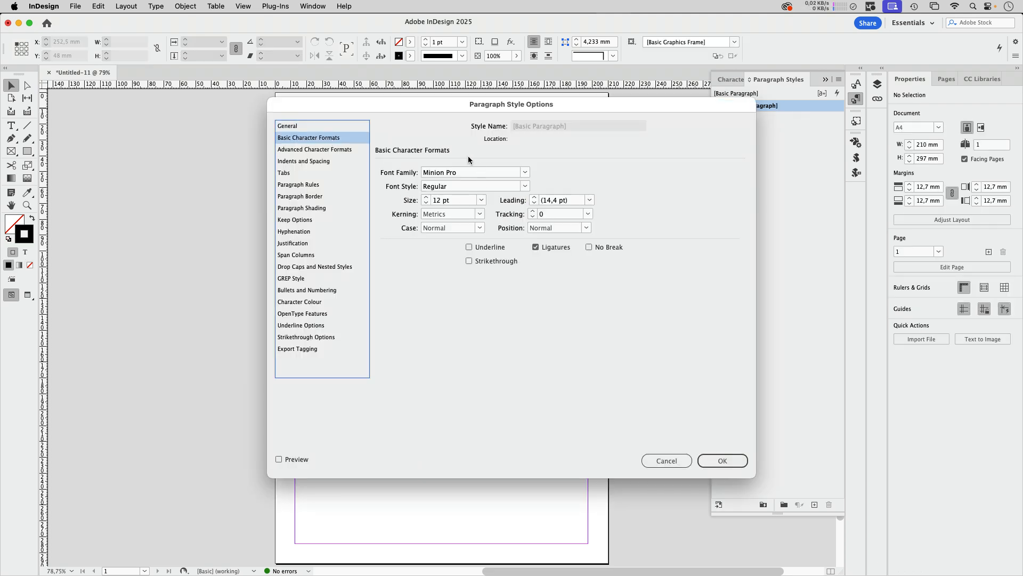
{"action": "left_click", "coordinate": [666, 460]}
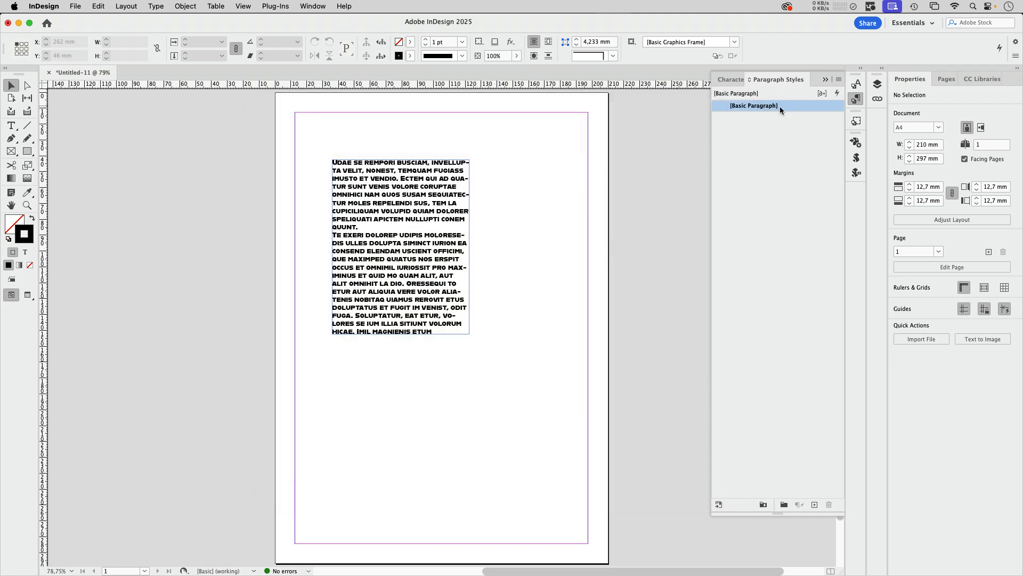
- Draw a second text frame beside the first, extending past the page's right margin, and fill it with placeholder text
{"action": "left_click", "coordinate": [11, 126]}
{"action": "left_click_drag", "start_coordinate": [488, 174], "coordinate": [613, 338]}
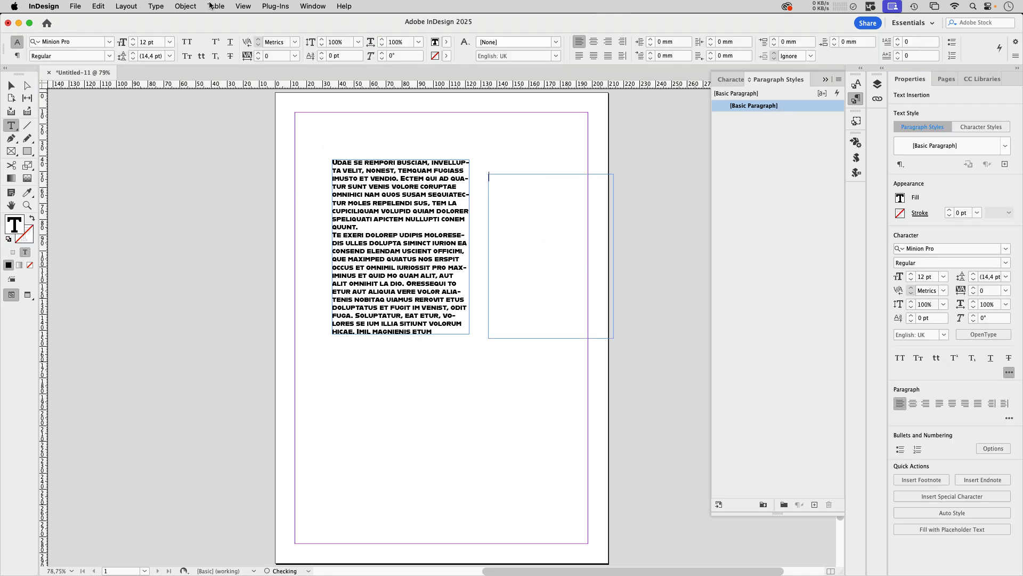
{"action": "left_click", "coordinate": [155, 6]}
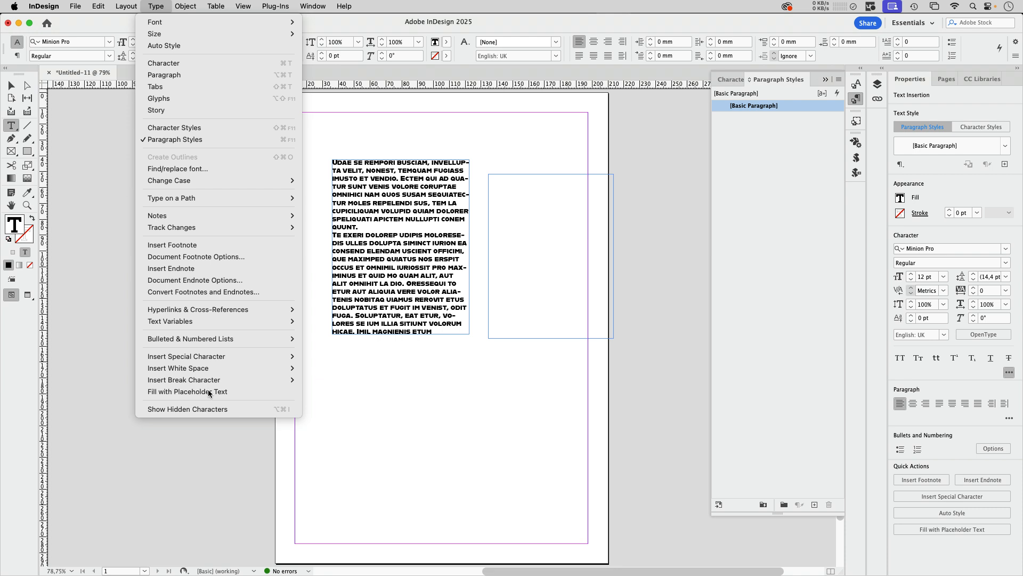
{"action": "left_click", "coordinate": [187, 391]}
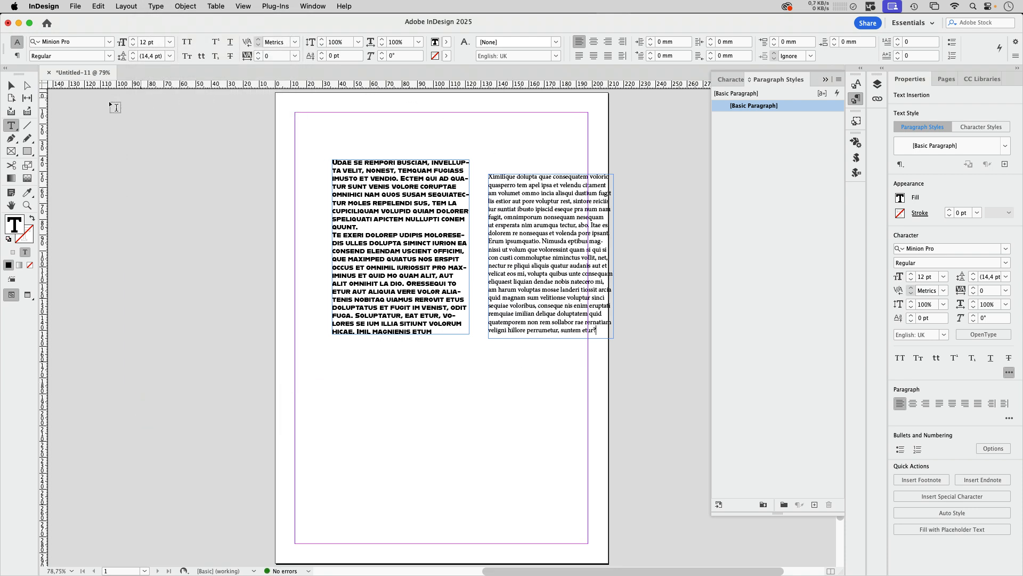
{"action": "left_click", "coordinate": [11, 85]}
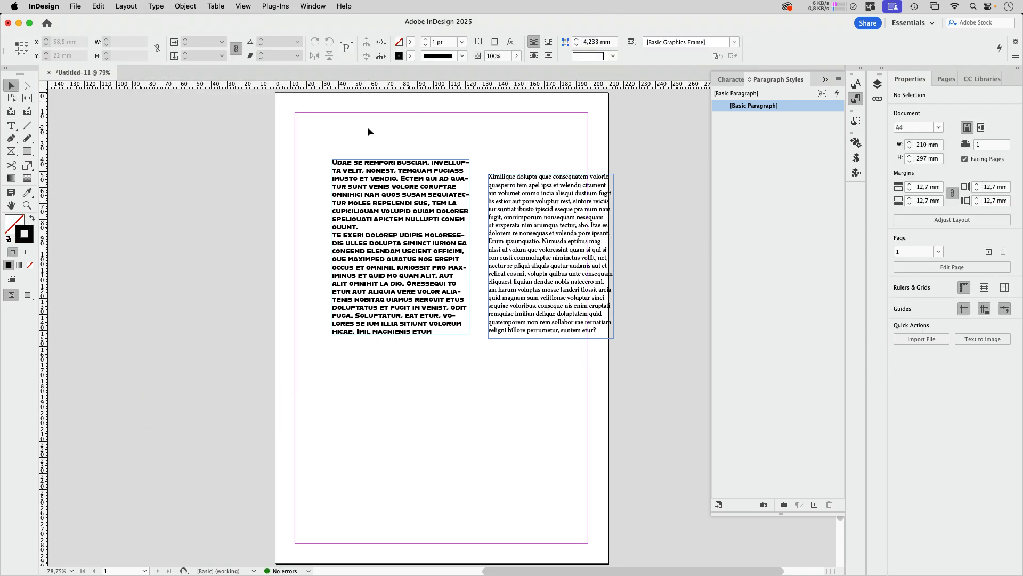
- Create another default document and set the font family of its [Basic Paragraph] style to Alfarn
{"action": "key", "text": "super+n"}
{"action": "key", "text": "Return"}
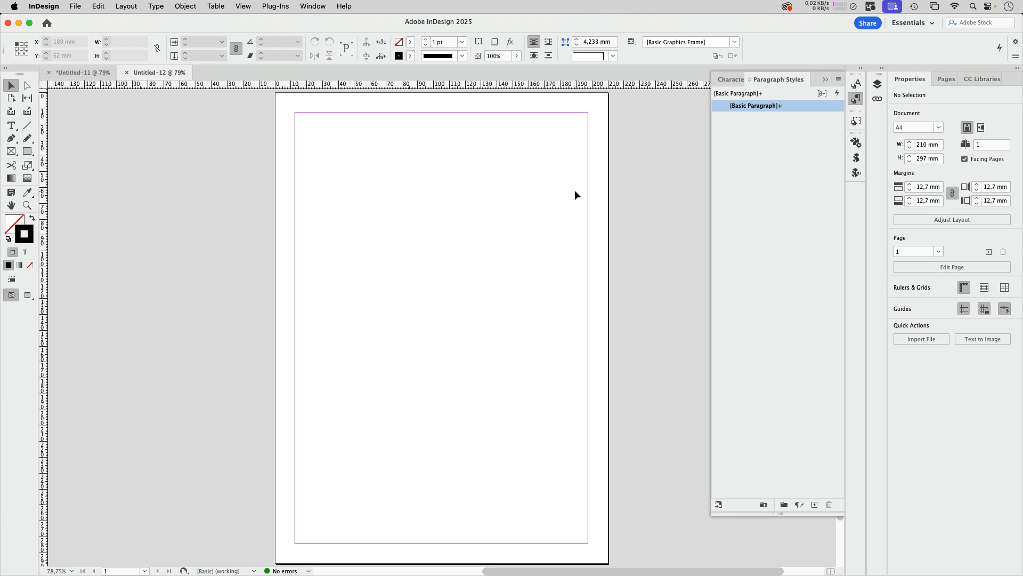
{"action": "double_click", "coordinate": [795, 107]}
{"action": "left_click", "coordinate": [339, 141]}
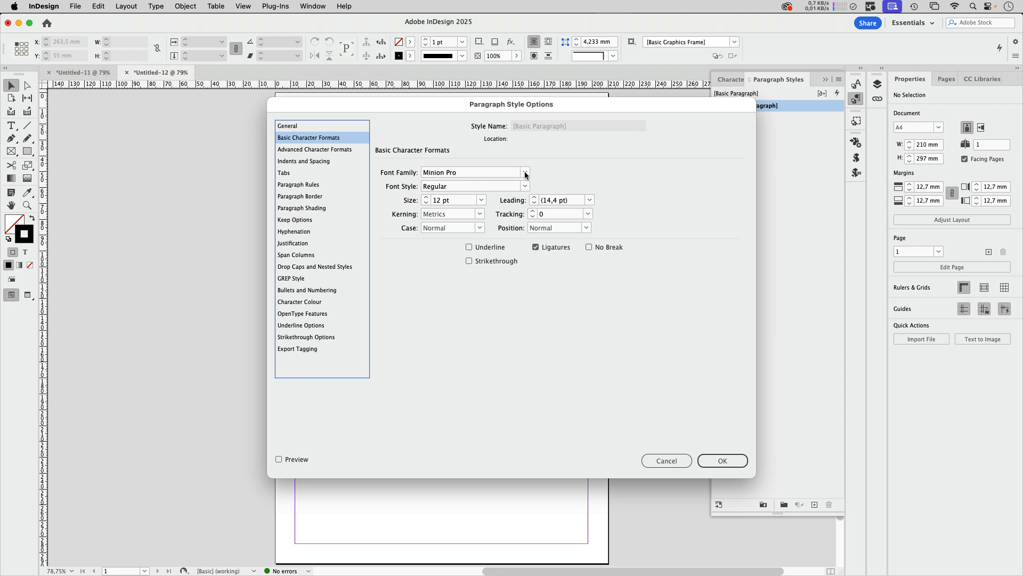
{"action": "left_click", "coordinate": [525, 172]}
{"action": "scroll", "coordinate": [488, 347], "scroll_direction": "up", "scroll_amount": 15}
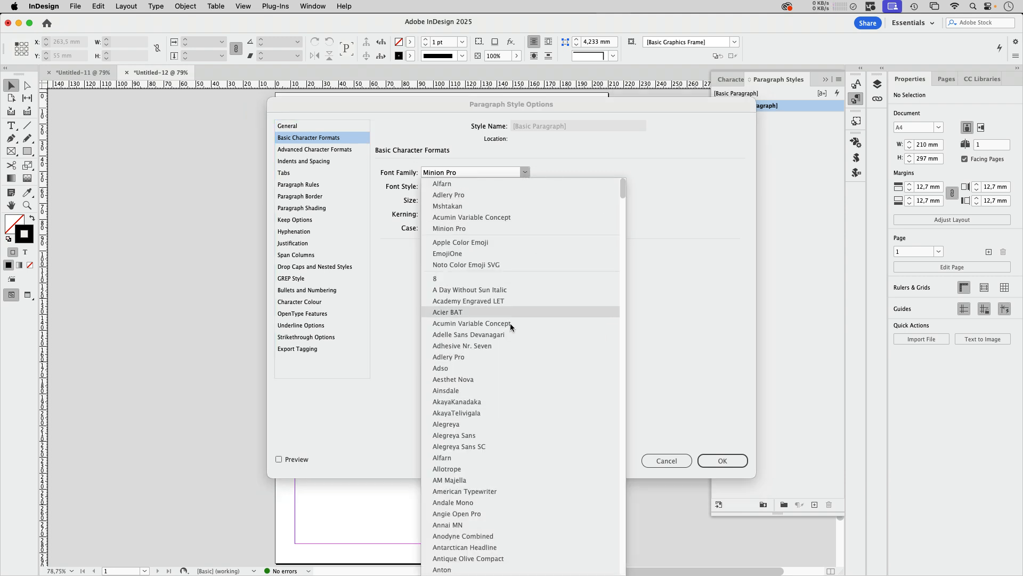
{"action": "left_click", "coordinate": [474, 460]}
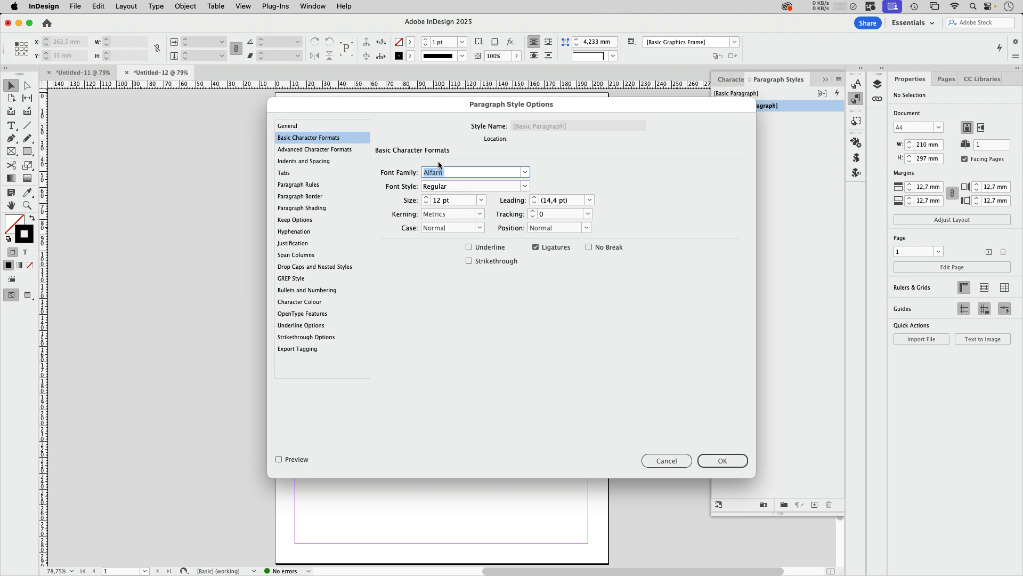
{"action": "left_click", "coordinate": [745, 460]}
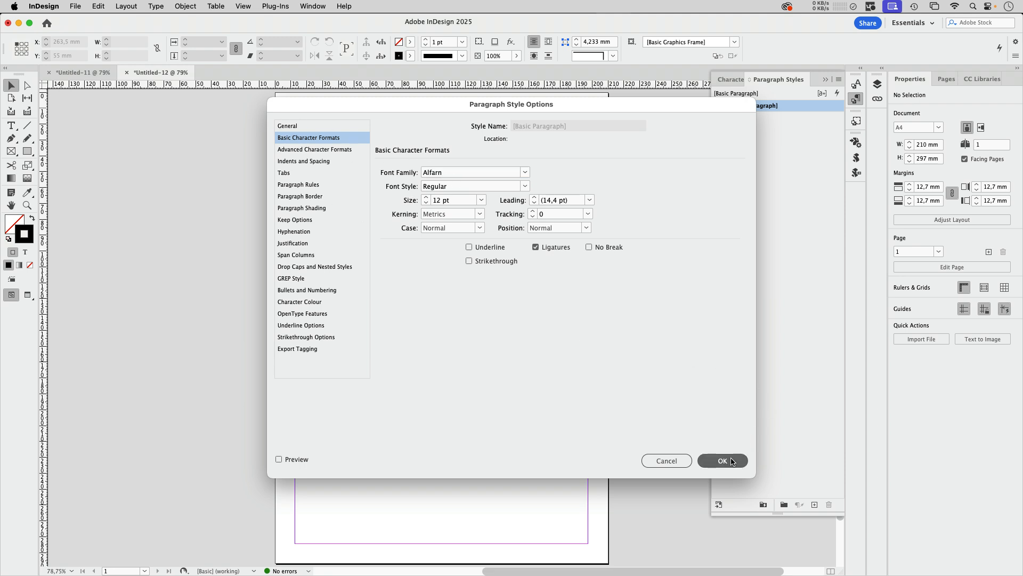
- Draw a text frame about 77 × 93.5 mm near the page's upper left margin and fill it with placeholder text
{"action": "key", "text": "t"}
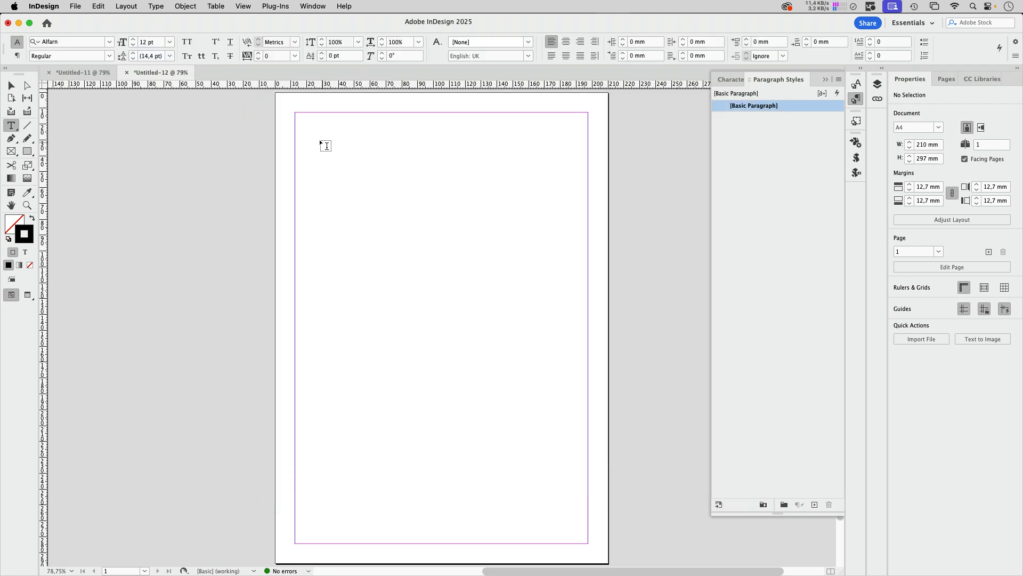
{"action": "left_click_drag", "start_coordinate": [320, 140], "coordinate": [441, 288]}
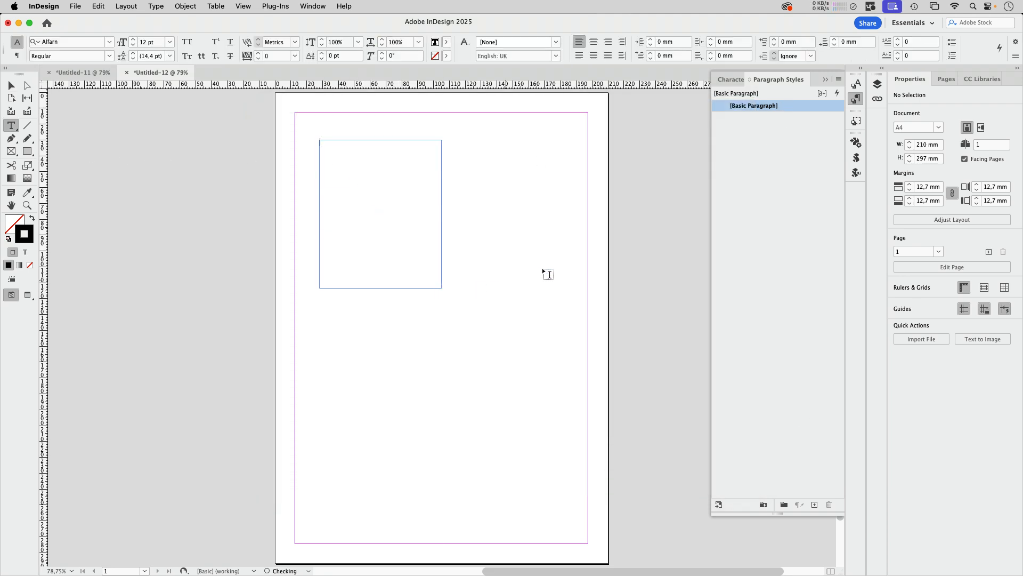
{"action": "left_click", "coordinate": [155, 6]}
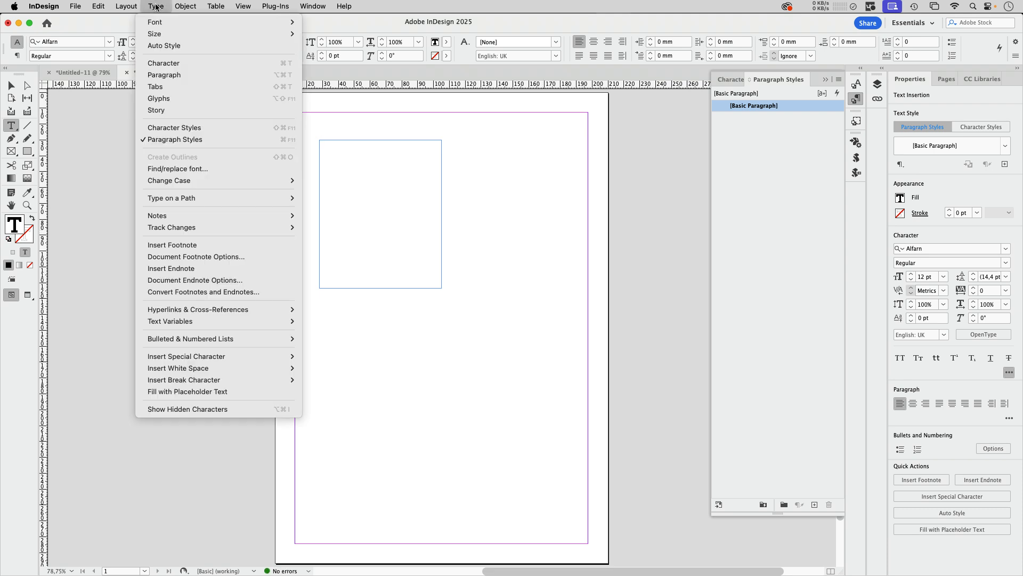
{"action": "left_click", "coordinate": [192, 392]}
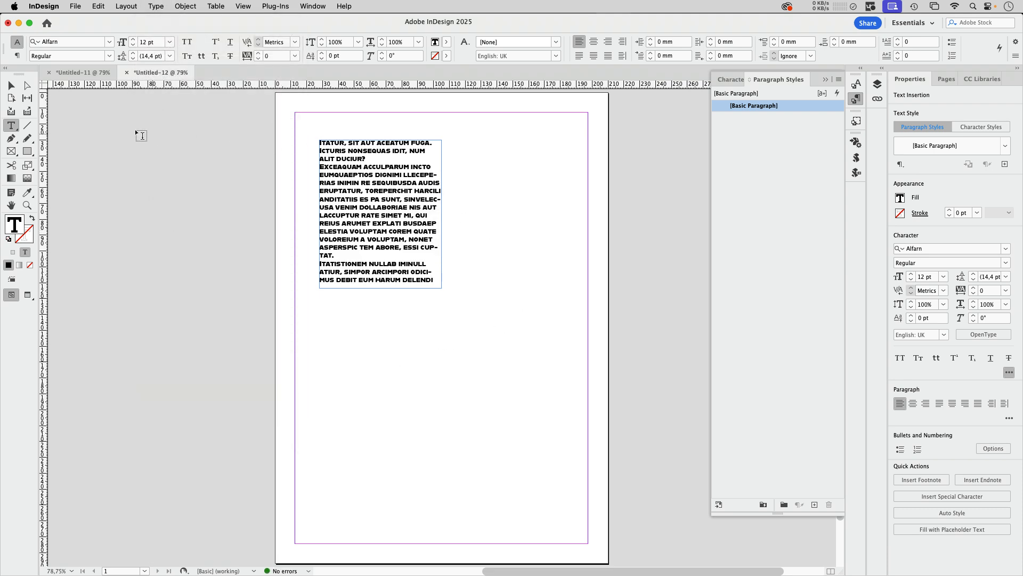
- Copy the text frame into the Untitled-11 document, below the existing first frame
{"action": "left_click", "coordinate": [11, 85]}
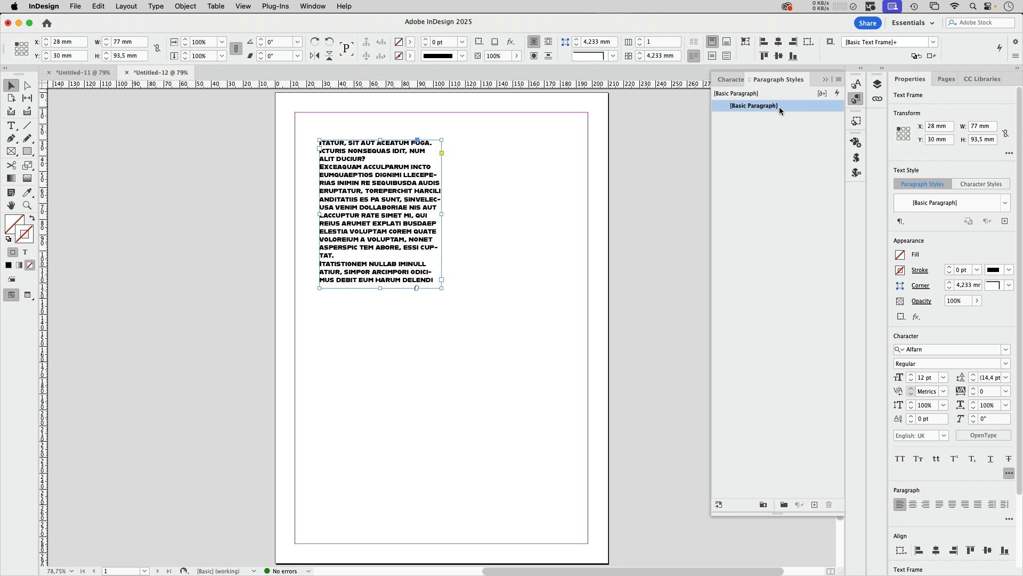
{"action": "left_click", "coordinate": [83, 72]}
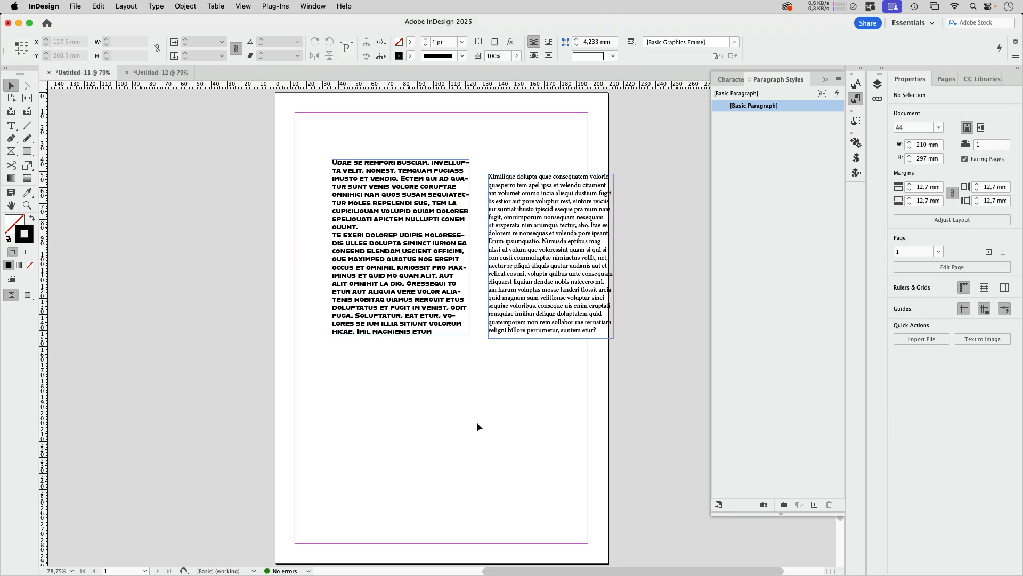
{"action": "key", "text": "super+v"}
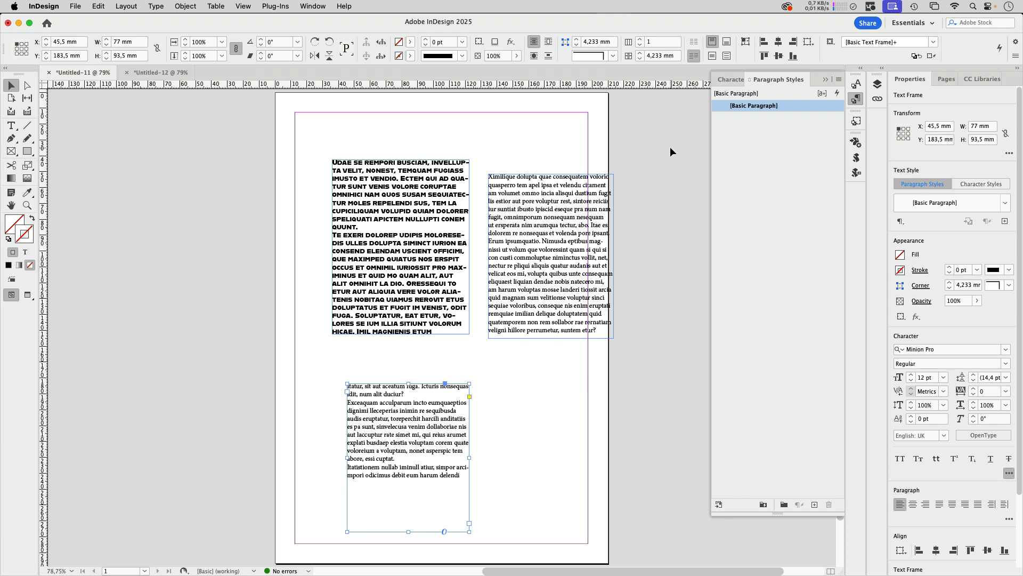
- Examine how loading paragraph styles from another document handles the [Basic Paragraph] conflict, and cancel without importing
{"action": "left_click", "coordinate": [839, 80]}
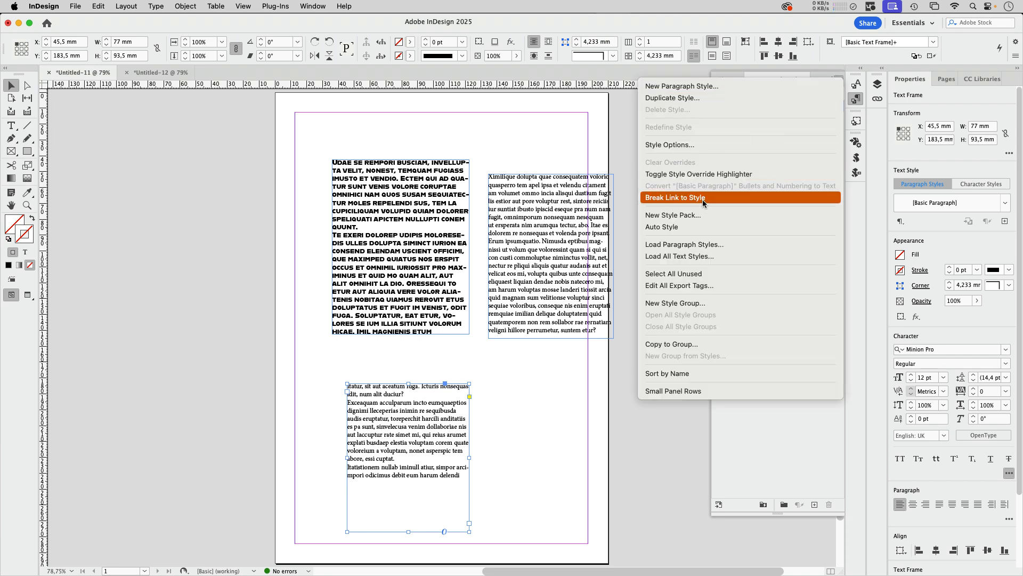
{"action": "left_click", "coordinate": [706, 247]}
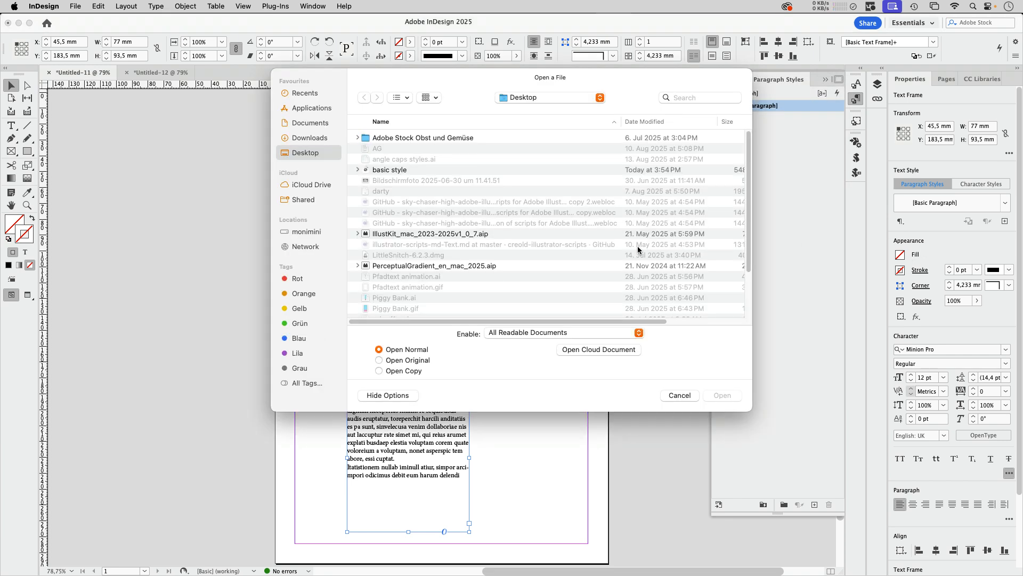
{"action": "left_click", "coordinate": [722, 396]}
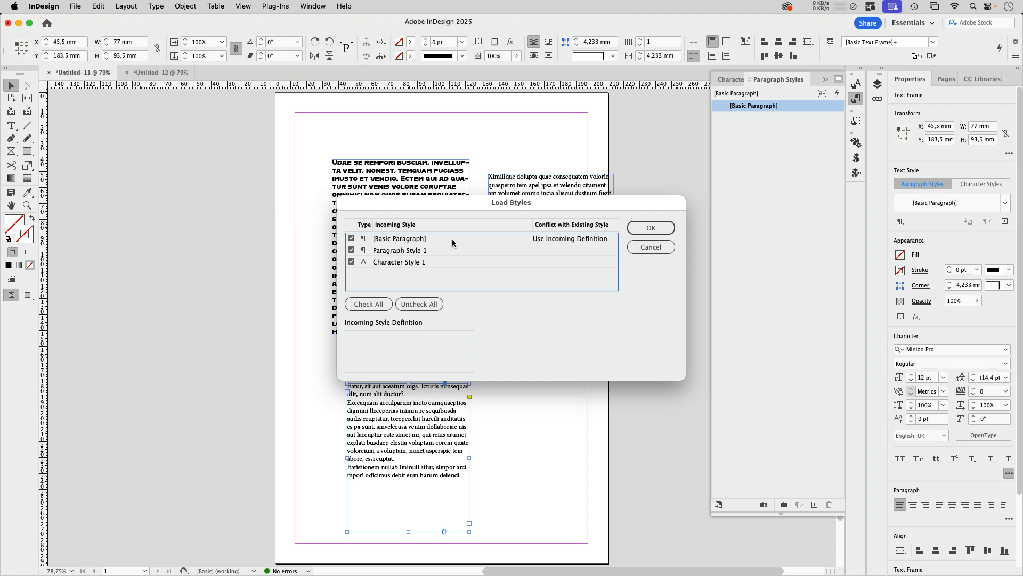
{"action": "left_click", "coordinate": [651, 247]}
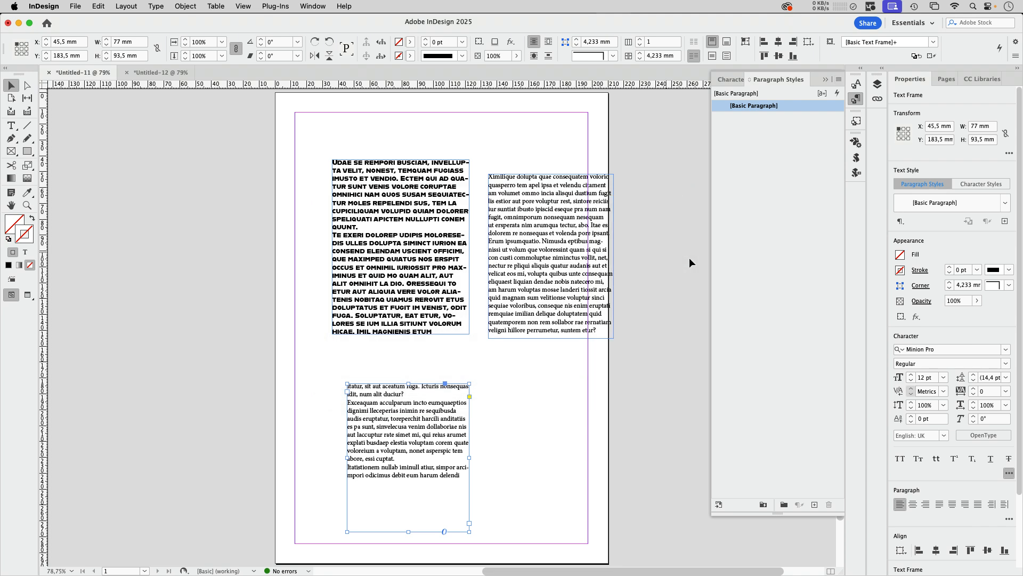
- In Untitled-12, with nothing selected, start a new paragraph style named "based on basic" that is based on [Basic Paragraph]
{"action": "left_click", "coordinate": [153, 75]}
{"action": "left_click", "coordinate": [517, 218]}
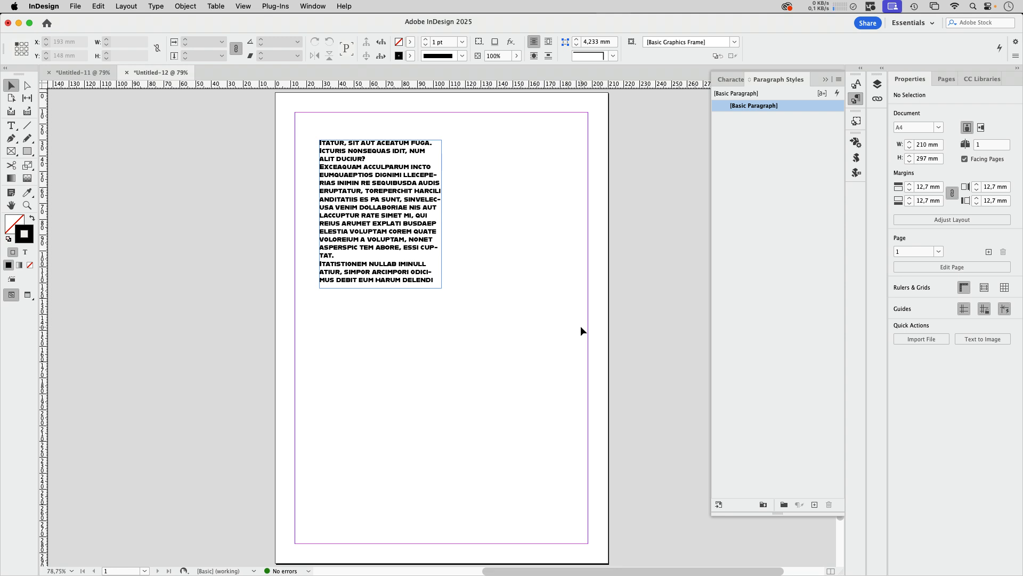
{"action": "left_click", "coordinate": [839, 78]}
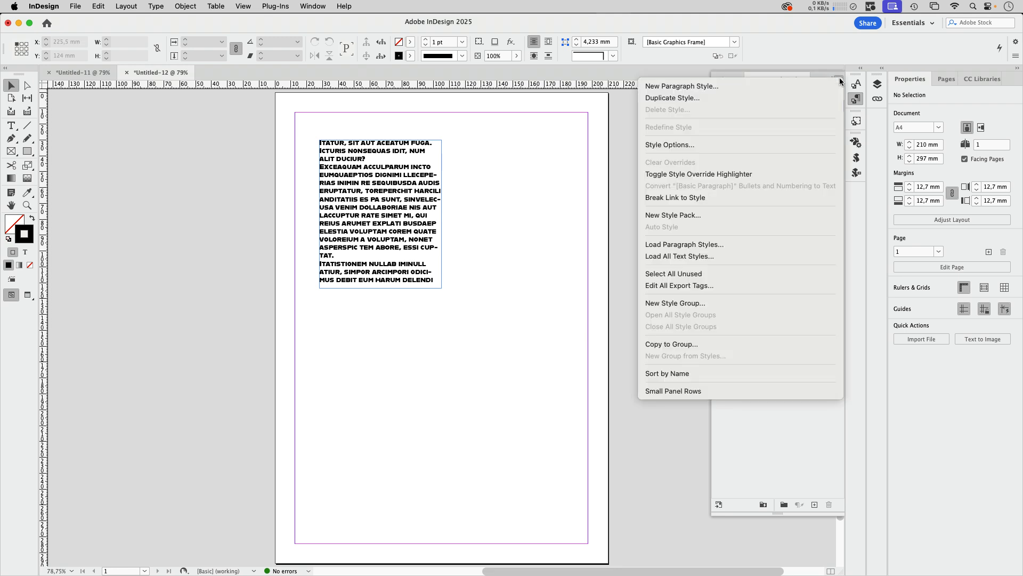
{"action": "left_click", "coordinate": [738, 86]}
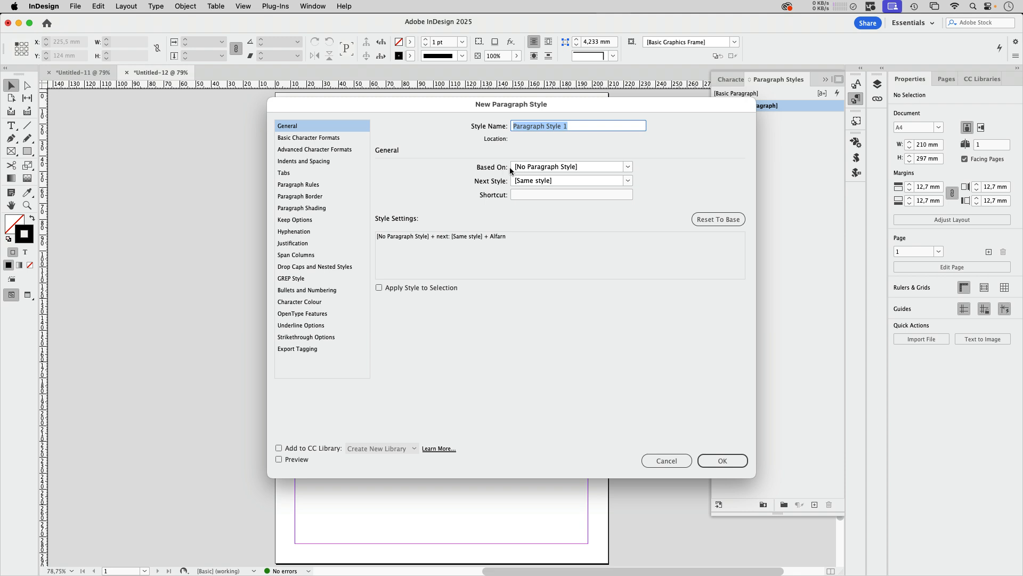
{"action": "left_click", "coordinate": [599, 169]}
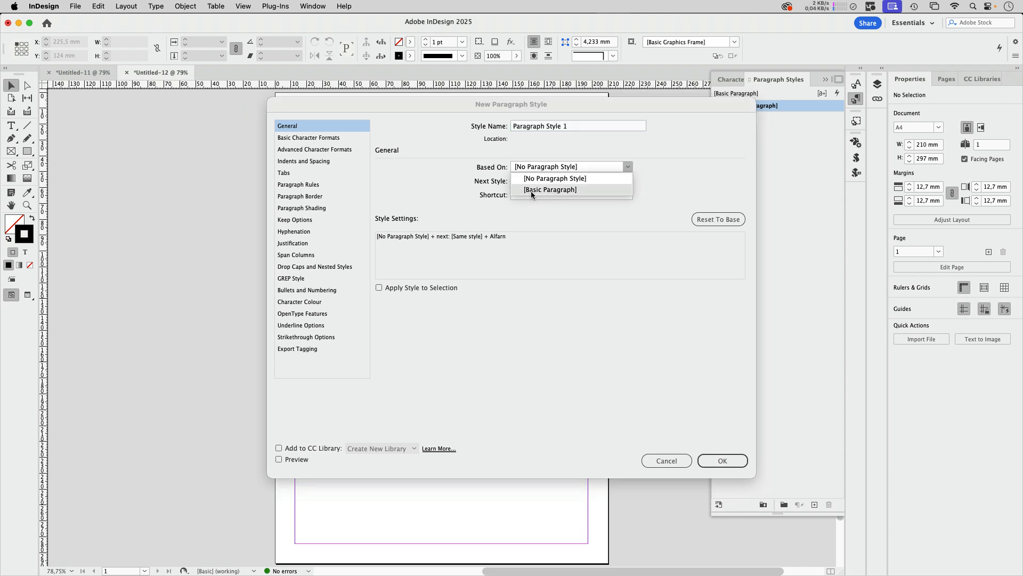
{"action": "left_click", "coordinate": [580, 190]}
{"action": "key", "text": "shift+Tab"}
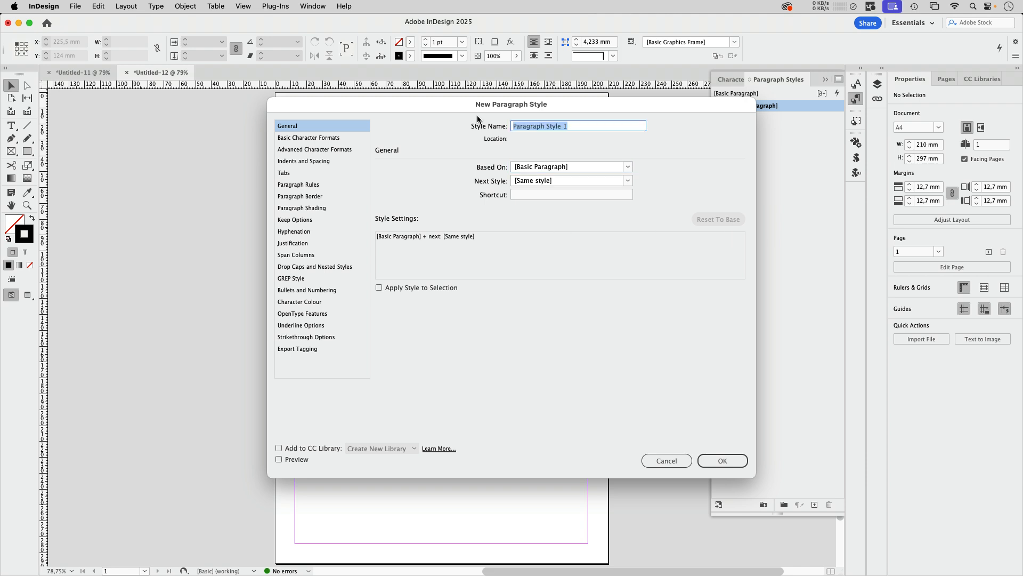
{"action": "type", "text": "based on basic"}
- Set the new style's character colour to C=0 M=100 Y=0 K=0 and save the style
{"action": "left_click", "coordinate": [334, 137]}
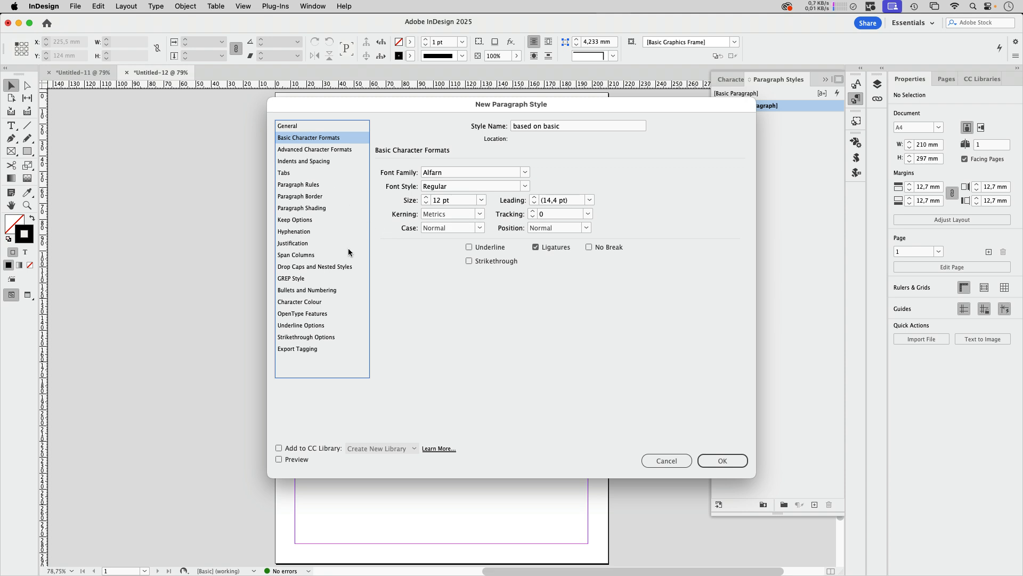
{"action": "left_click", "coordinate": [327, 301]}
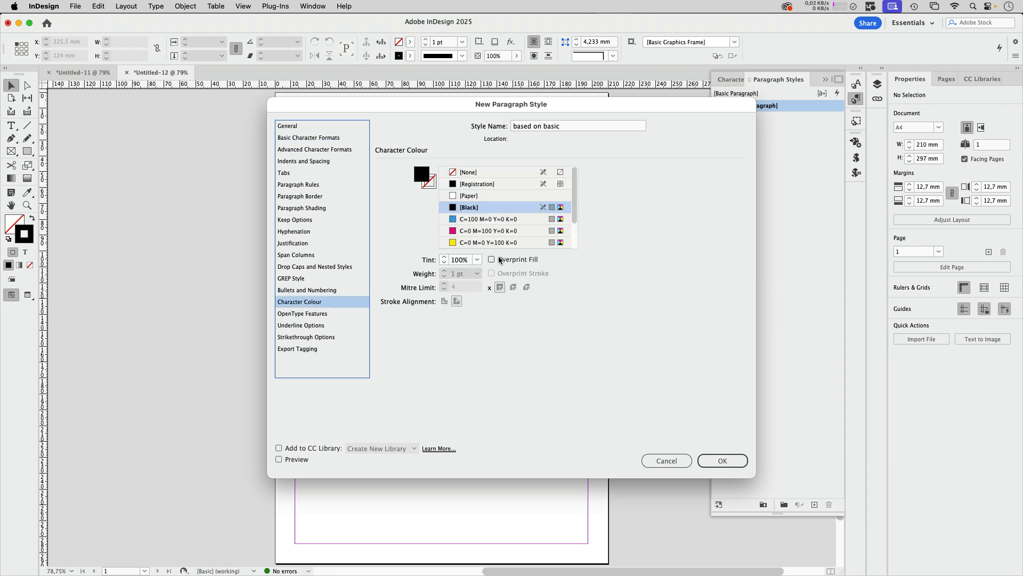
{"action": "left_click", "coordinate": [491, 231]}
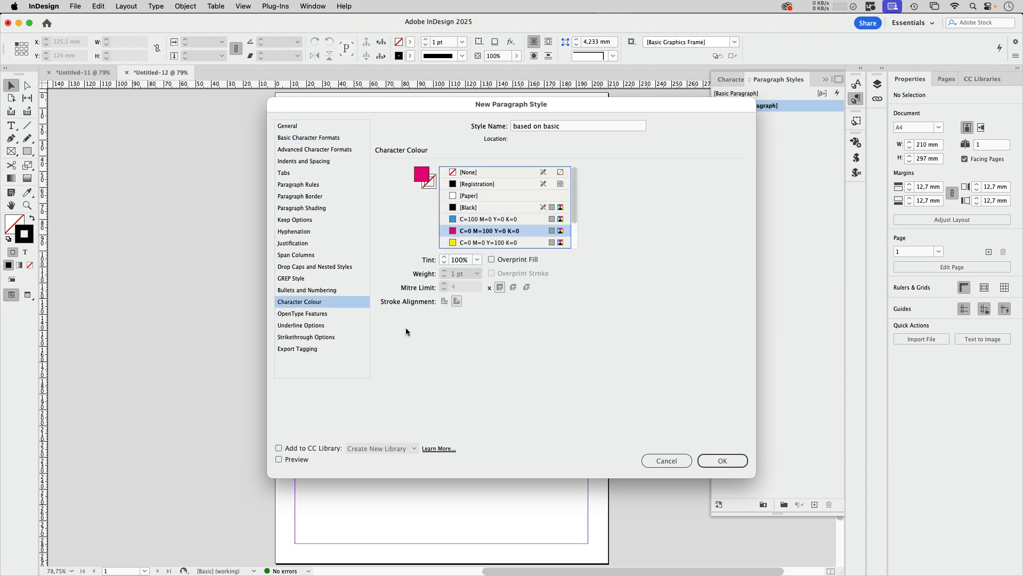
{"action": "left_click", "coordinate": [722, 460]}
- Draw a placeholder-filled text frame about 72.5 × 99.5 mm beside the first and apply the "based on basic" paragraph style to it
{"action": "key", "text": "t"}
{"action": "left_click_drag", "start_coordinate": [462, 165], "coordinate": [576, 322]}
{"action": "left_click", "coordinate": [156, 6]}
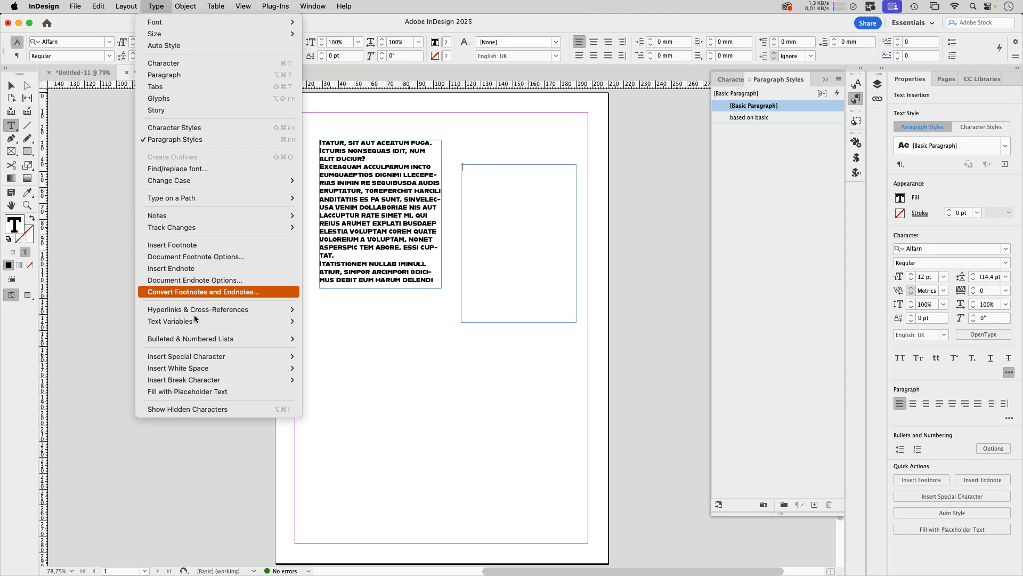
{"action": "left_click", "coordinate": [215, 391]}
{"action": "key", "text": "Escape"}
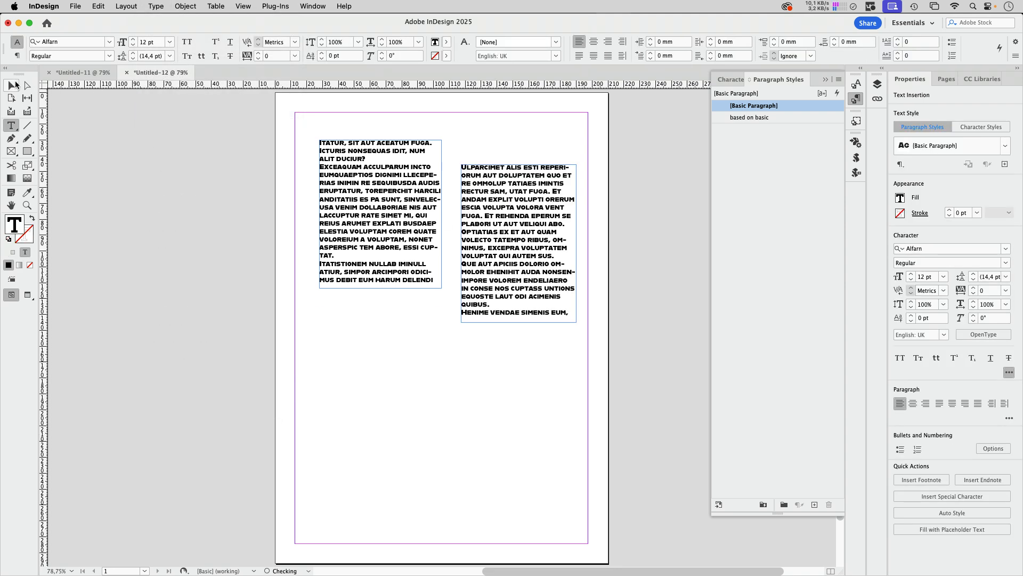
{"action": "left_click", "coordinate": [761, 117]}
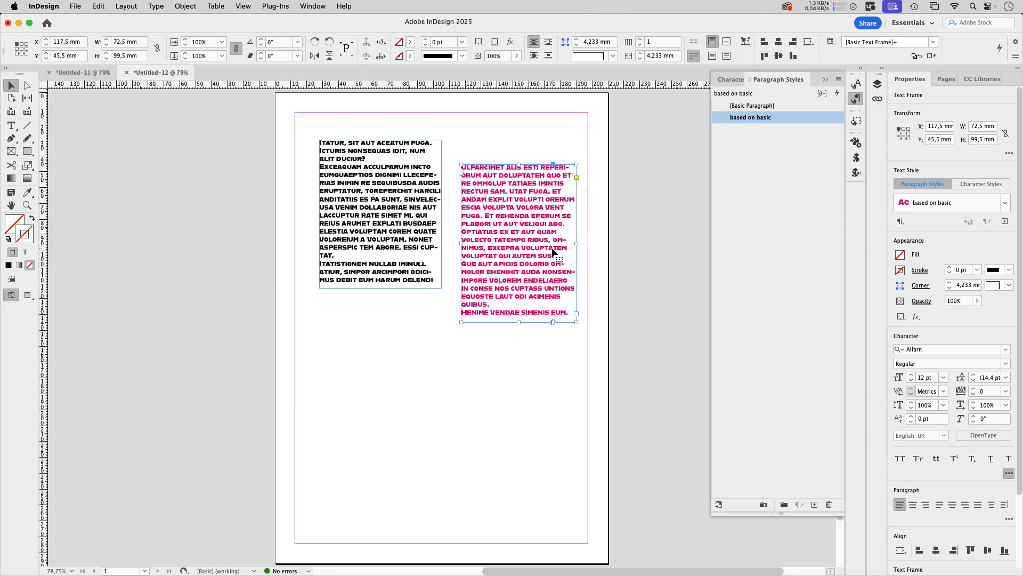
- Copy the magenta text frame into Untitled-11 and place it beside the previously pasted frame, at about X 139.5 mm, Y 175 mm
{"action": "left_click", "coordinate": [96, 73]}
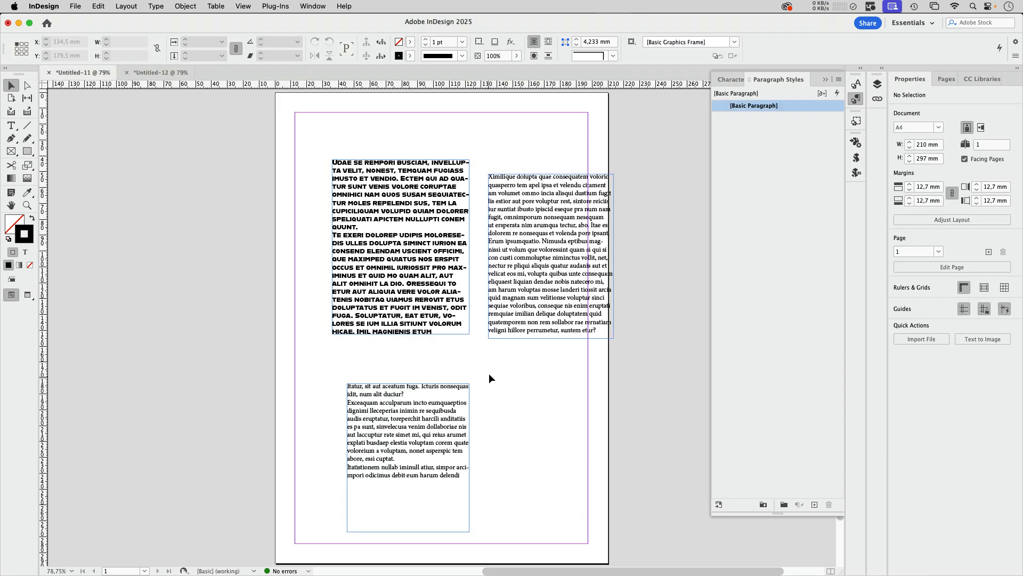
{"action": "key", "text": "super+v"}
{"action": "left_click_drag", "start_coordinate": [473, 323], "coordinate": [585, 446]}
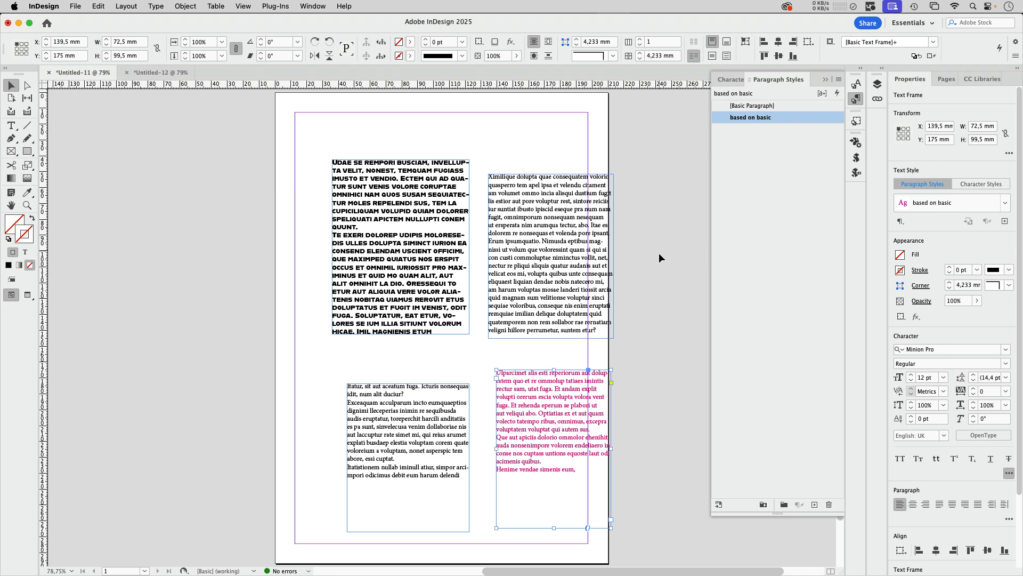
- Back in Untitled-12, start a paragraph style named "new" without a parent style and set its font family to ITC Avant Garde Gothic Pro
{"action": "left_click", "coordinate": [158, 73]}
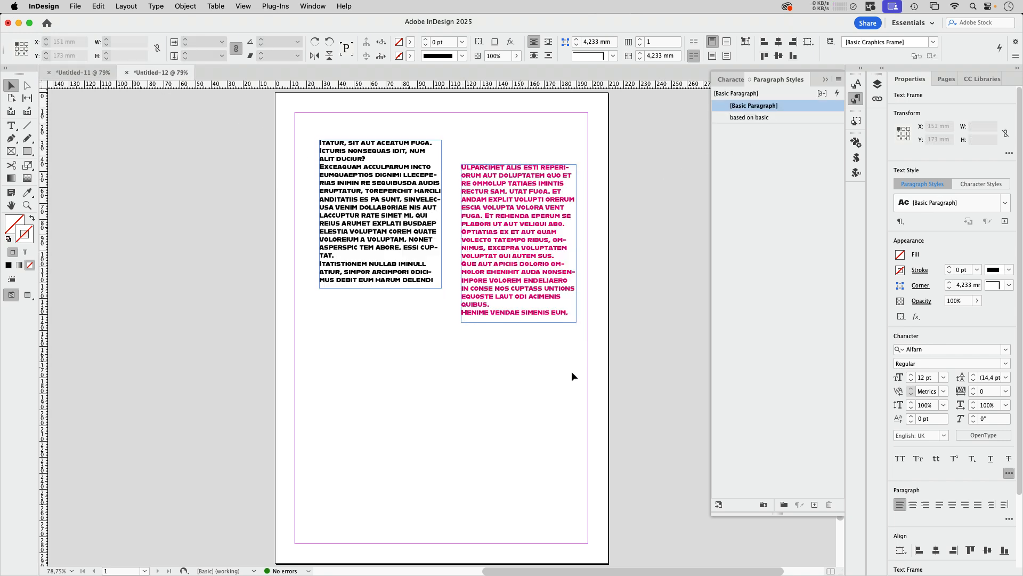
{"action": "key", "text": "super+z"}
{"action": "left_click", "coordinate": [508, 350]}
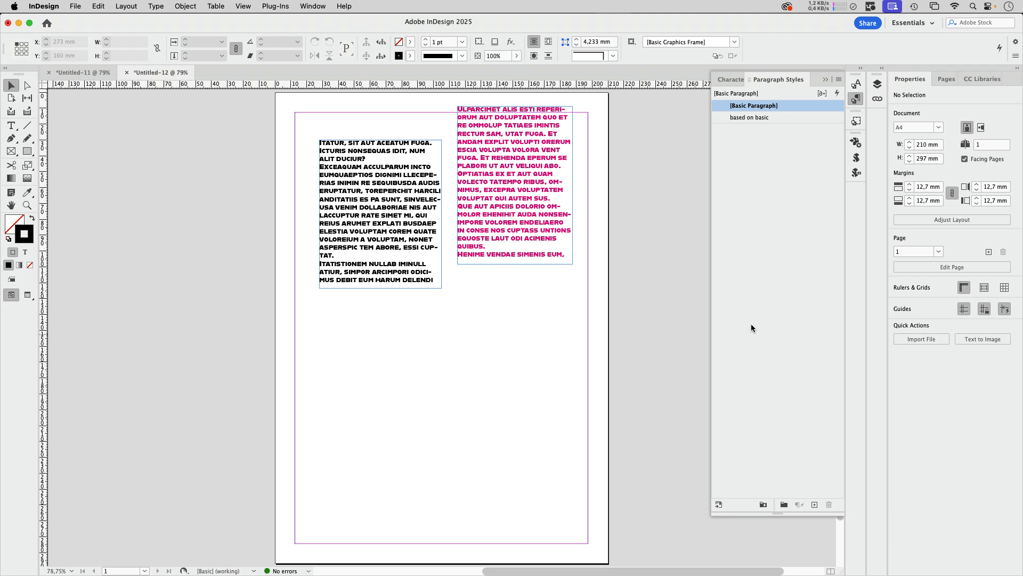
{"action": "left_click", "coordinate": [839, 78]}
{"action": "left_click", "coordinate": [725, 86]}
{"action": "type", "text": "new"}
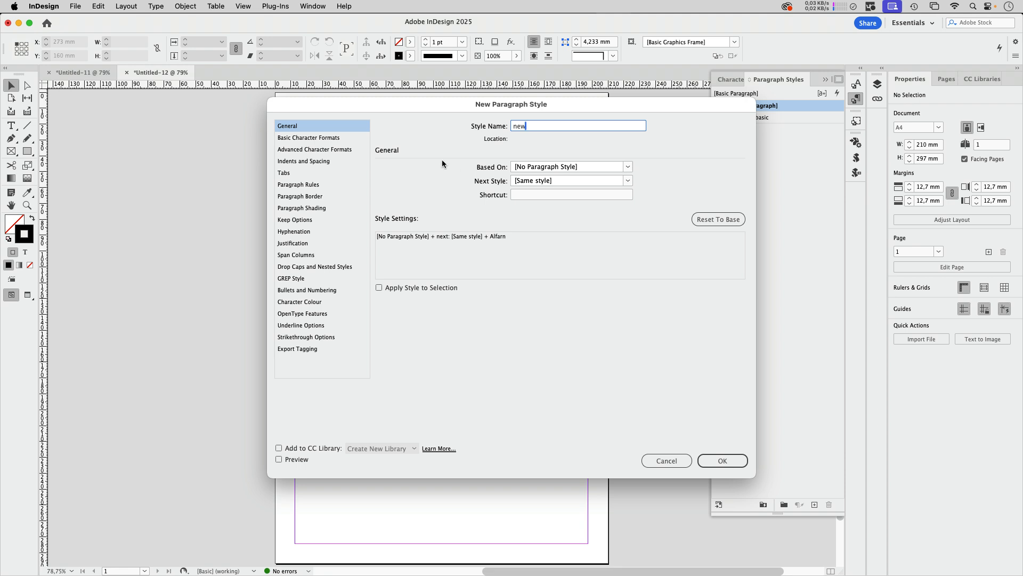
{"action": "left_click", "coordinate": [346, 138]}
{"action": "left_click", "coordinate": [526, 172]}
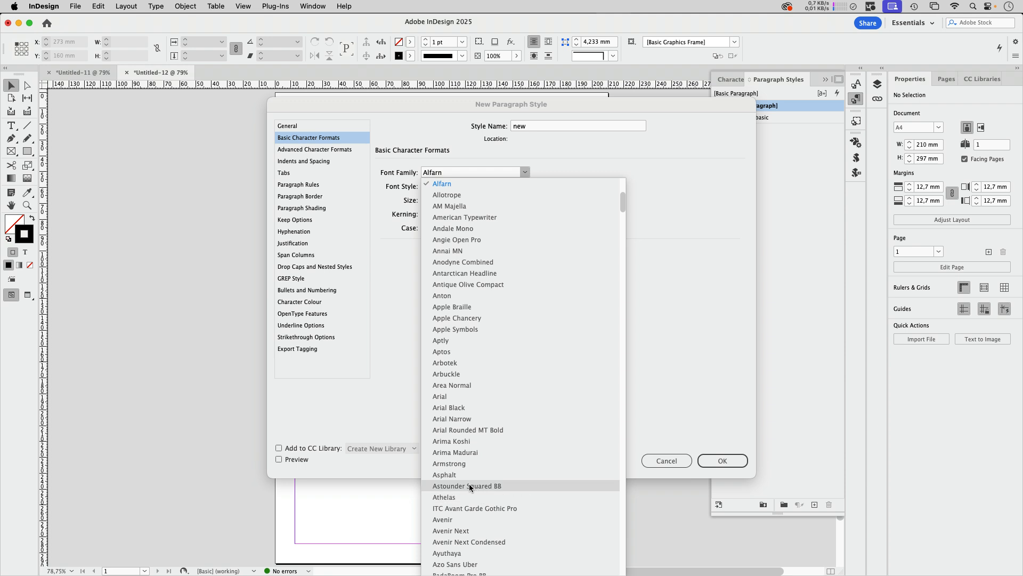
{"action": "left_click", "coordinate": [528, 508]}
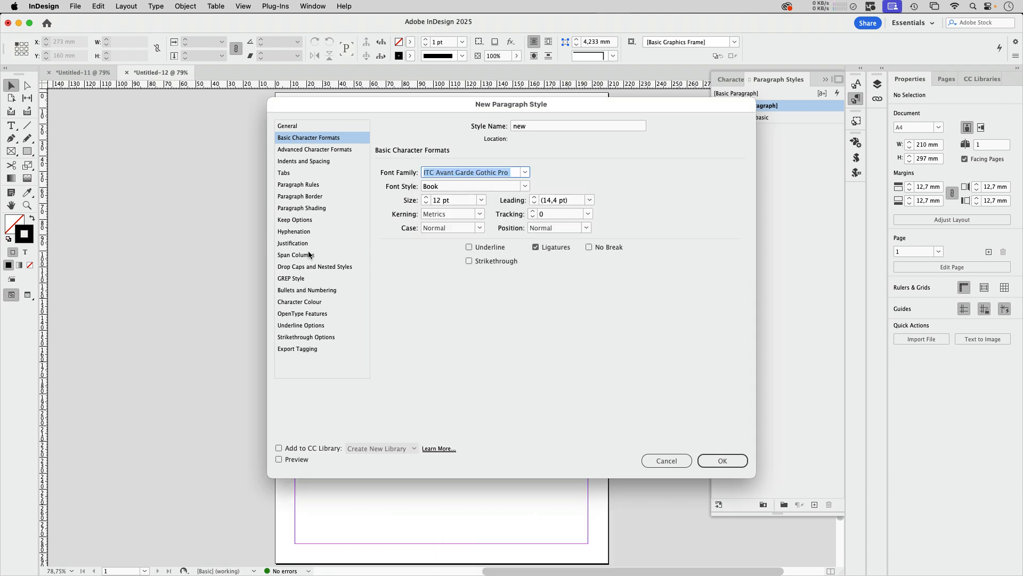
- Give the "new" style the colour C=100 M=0 Y=0 K=0, a 2 mm left indent and 6 mm space after, and save it
{"action": "left_click", "coordinate": [318, 302]}
{"action": "left_click", "coordinate": [462, 218]}
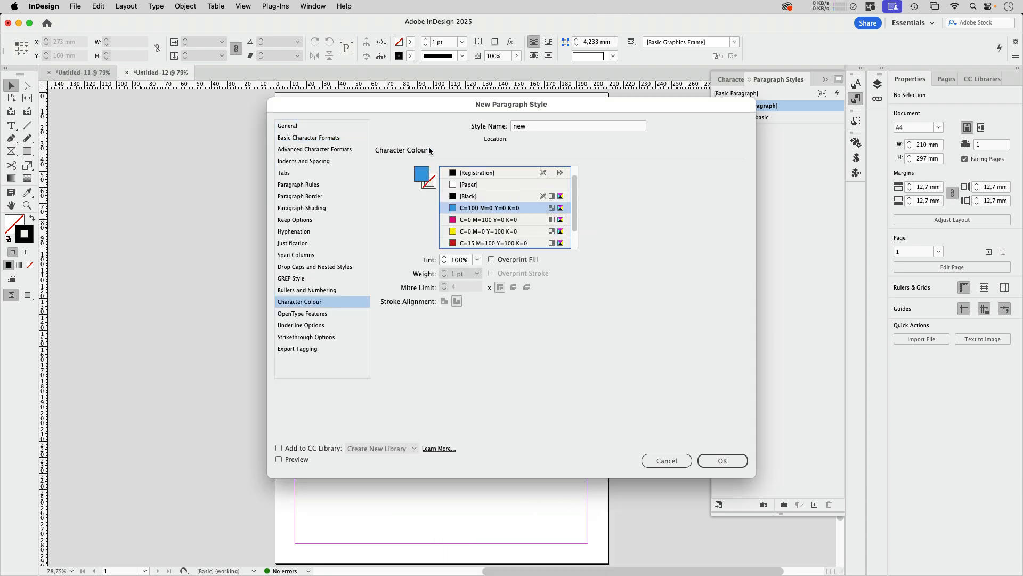
{"action": "left_click", "coordinate": [327, 162]}
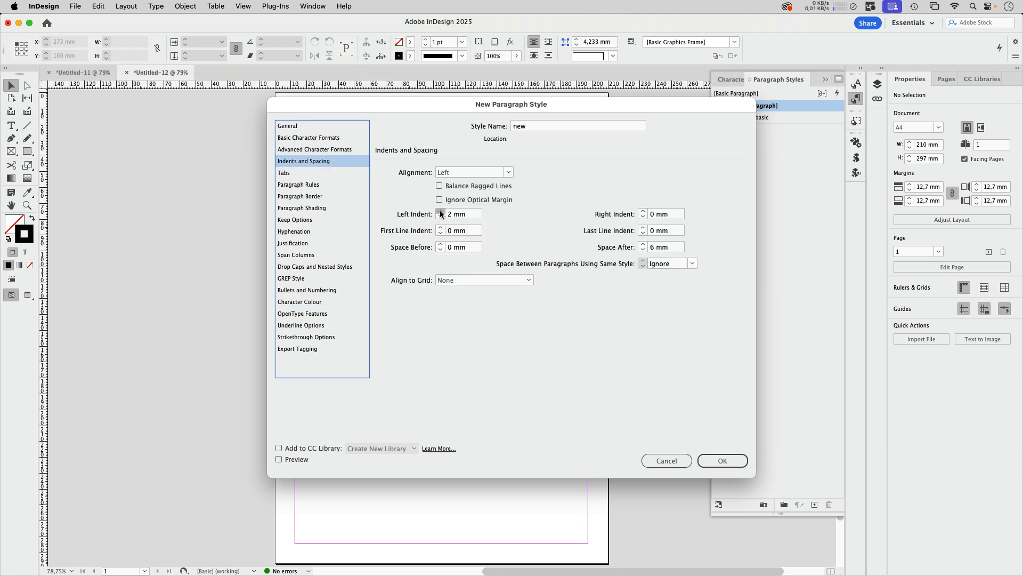
{"action": "left_click", "coordinate": [723, 460]}
- Apply the "new" paragraph style to the magenta text frame and move it down to about X 117.5 mm, Y 50.5 mm
{"action": "left_click", "coordinate": [517, 210]}
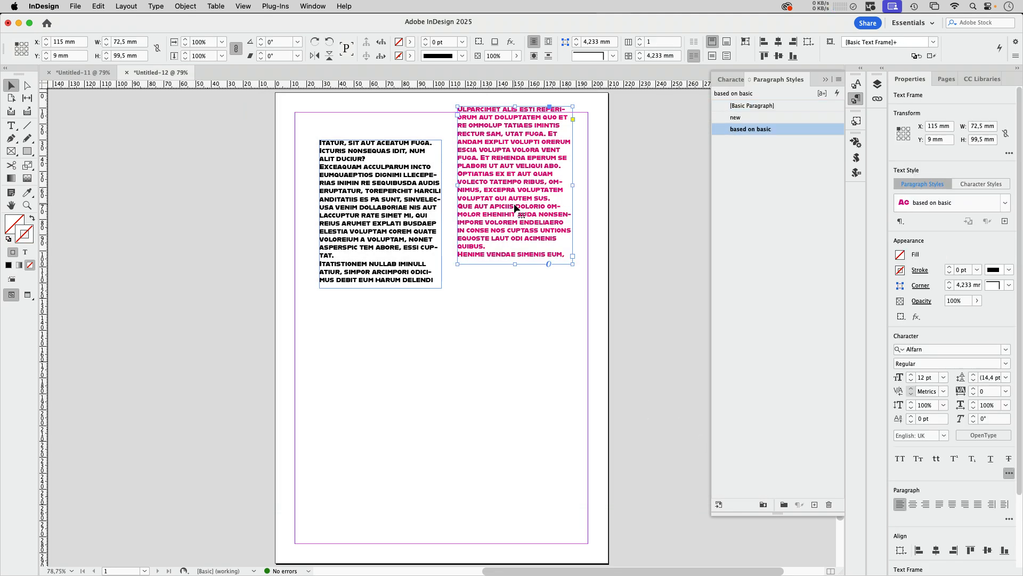
{"action": "left_click", "coordinate": [753, 121]}
{"action": "left_click_drag", "start_coordinate": [469, 118], "coordinate": [473, 183]}
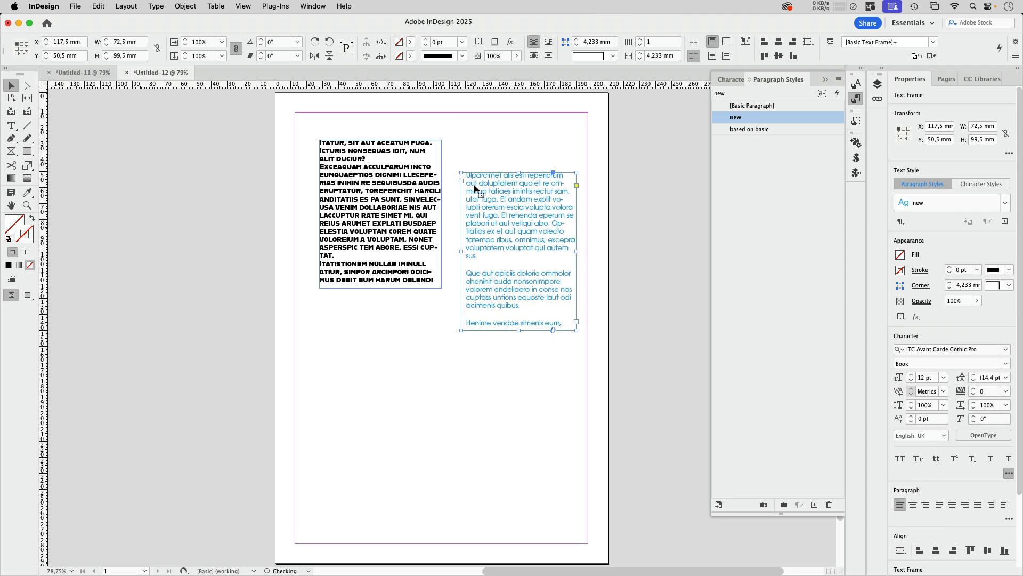
- Deselect everything and make "new" the document's default paragraph style
{"action": "left_click", "coordinate": [635, 263]}
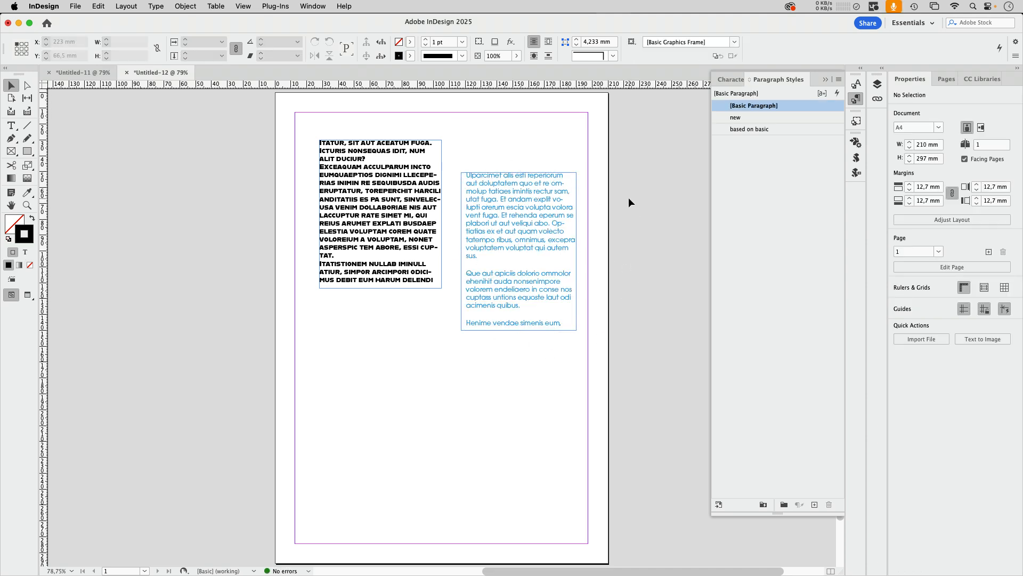
{"action": "left_click", "coordinate": [757, 117]}
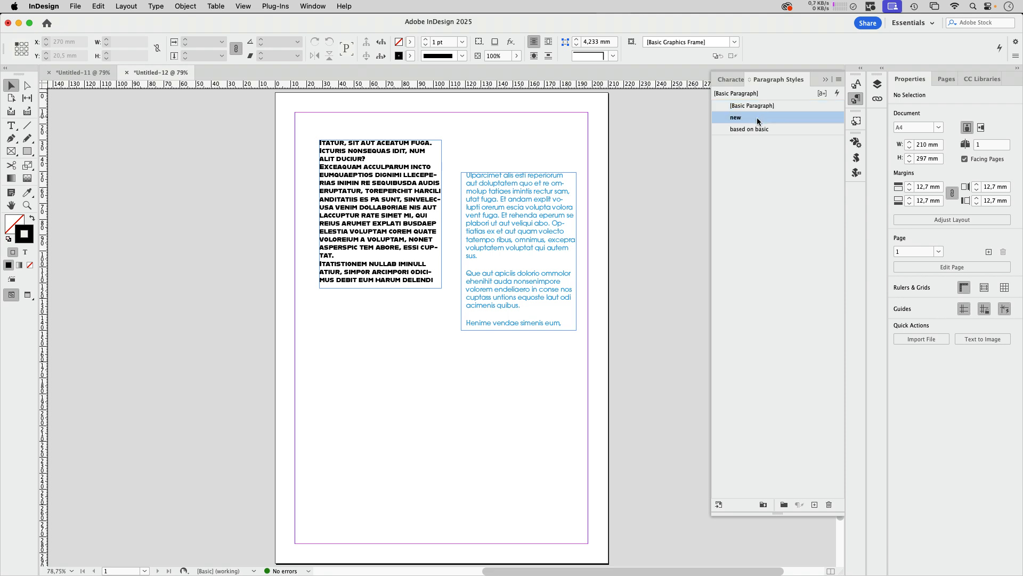
- Create a paragraph style named "new sub" based on "new" and give it a bulleted list type
{"action": "left_click", "coordinate": [839, 79]}
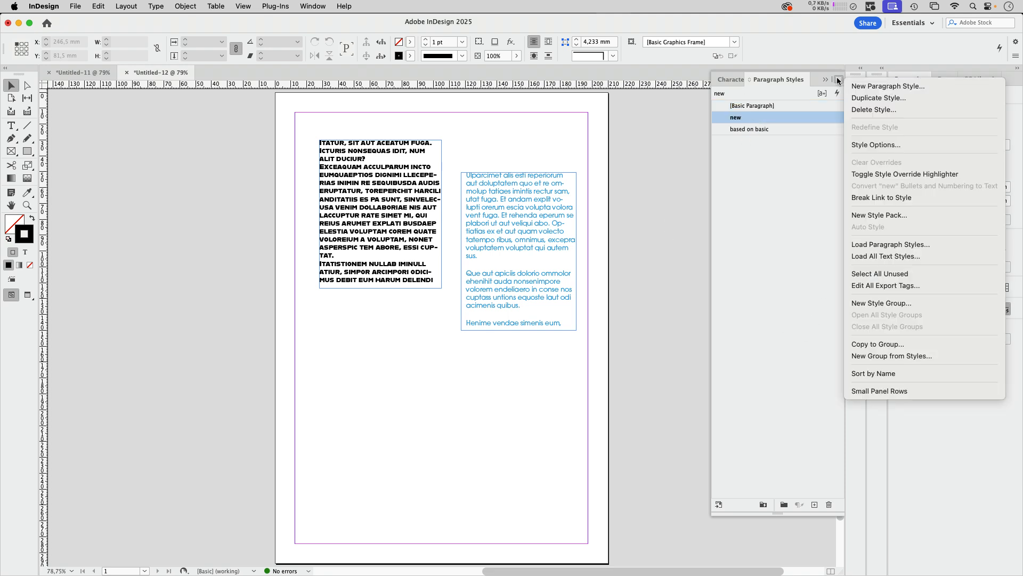
{"action": "left_click", "coordinate": [877, 86]}
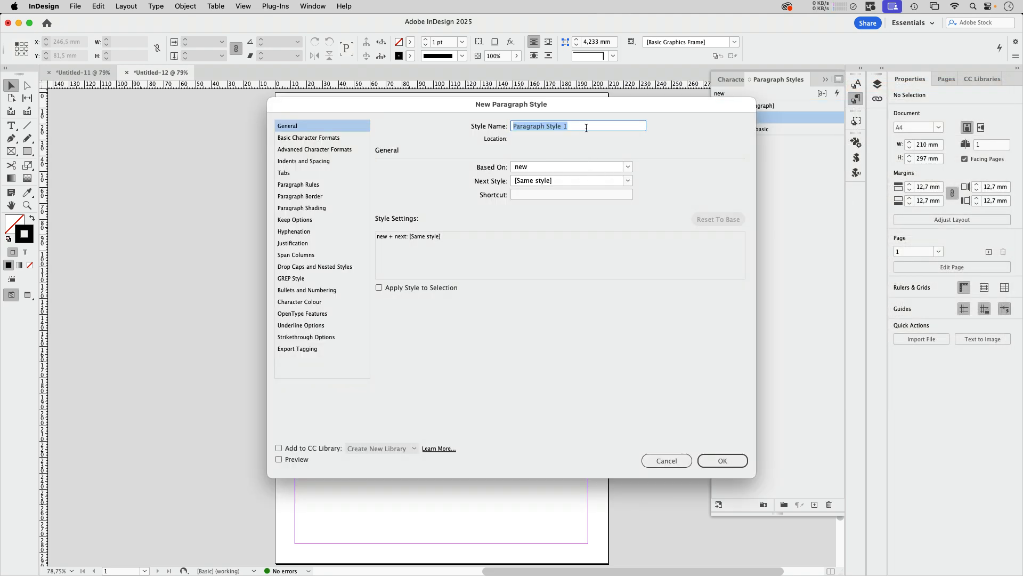
{"action": "type", "text": "new sub"}
{"action": "left_click", "coordinate": [335, 291]}
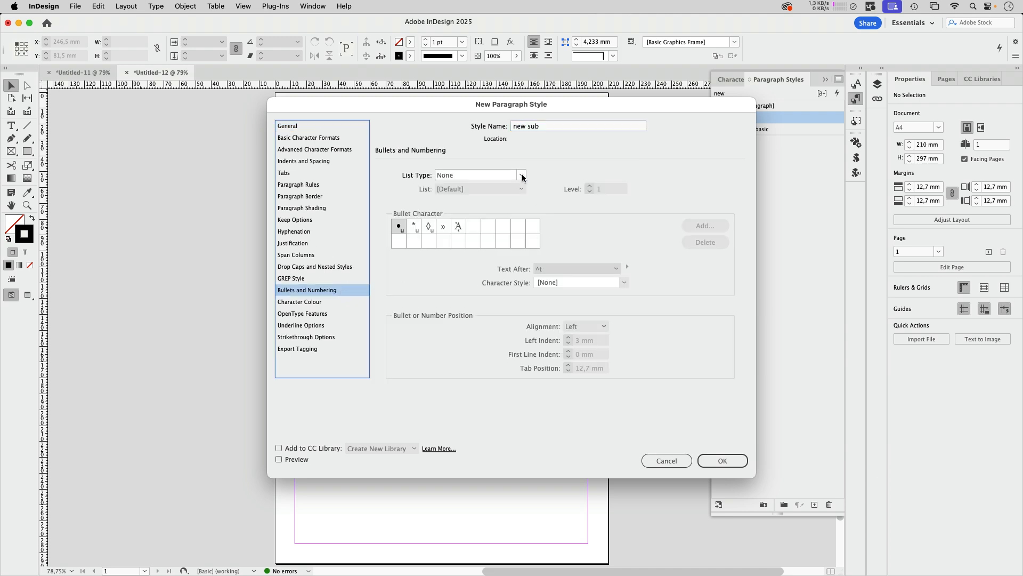
{"action": "key", "text": "Return"}
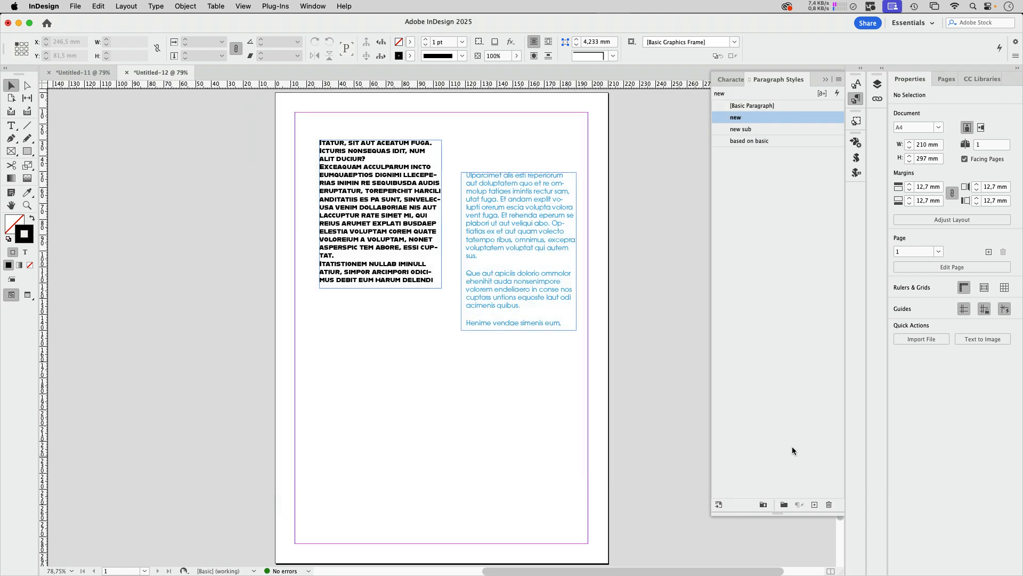
- Apply the "new sub" paragraph style to the cyan text frame and deselect it
{"action": "left_click", "coordinate": [484, 175]}
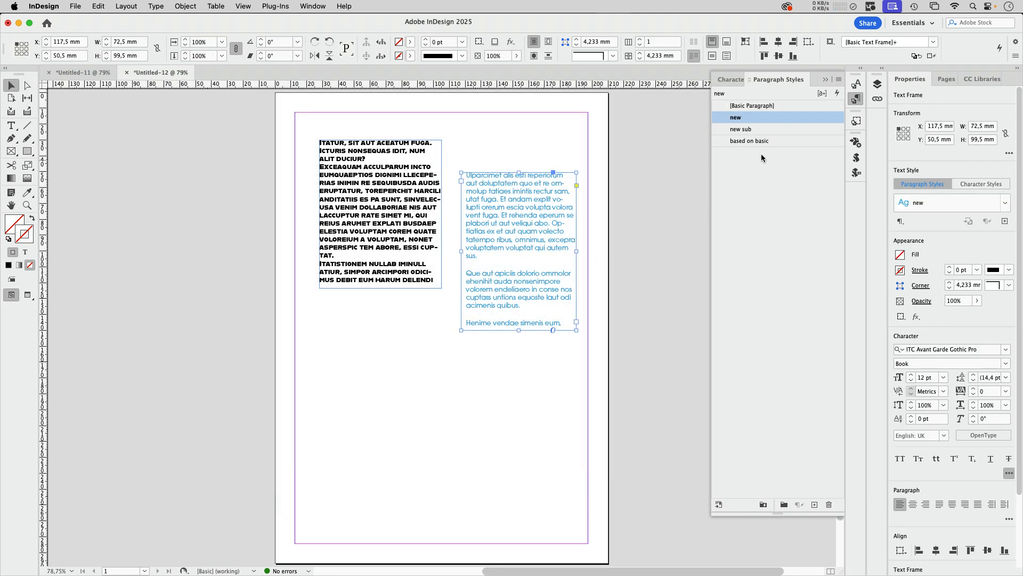
{"action": "left_click", "coordinate": [762, 130]}
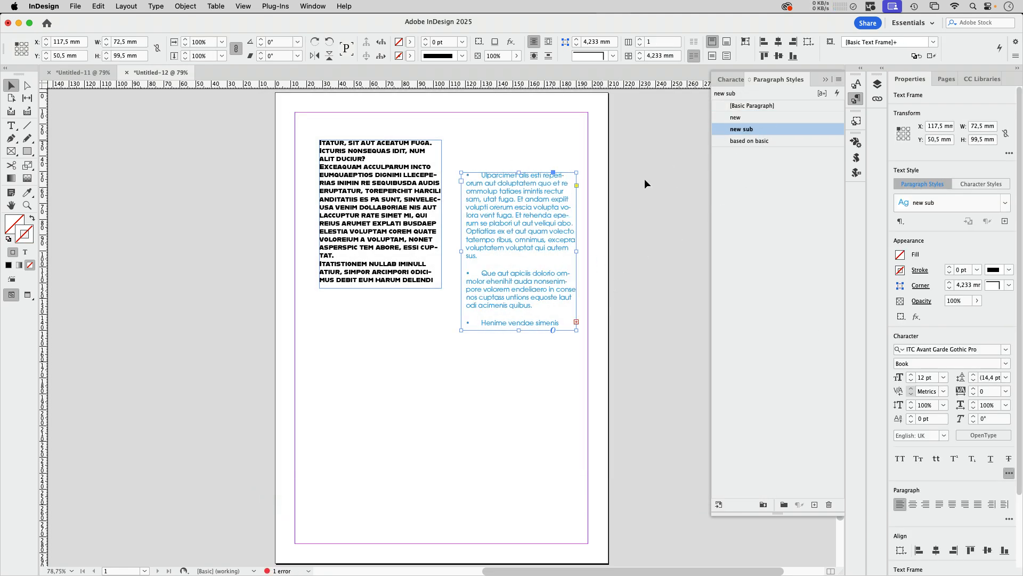
{"action": "left_click", "coordinate": [639, 229]}
- Shift all existing frames in Untitled-11 towards the pasteboard left of the page and paste a copy of the cyan bulleted frame from Untitled-12 onto the page
{"action": "left_click", "coordinate": [527, 240]}
{"action": "left_click", "coordinate": [92, 73]}
{"action": "key", "text": "super+a"}
{"action": "left_click_drag", "start_coordinate": [587, 433], "coordinate": [274, 393]}
{"action": "left_click", "coordinate": [498, 347]}
{"action": "key", "text": "super+v"}
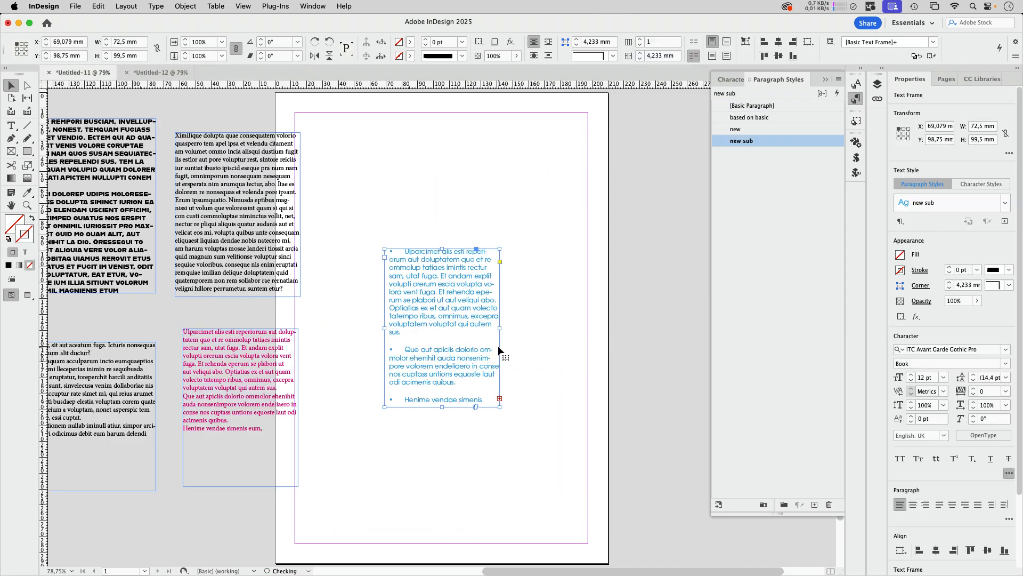